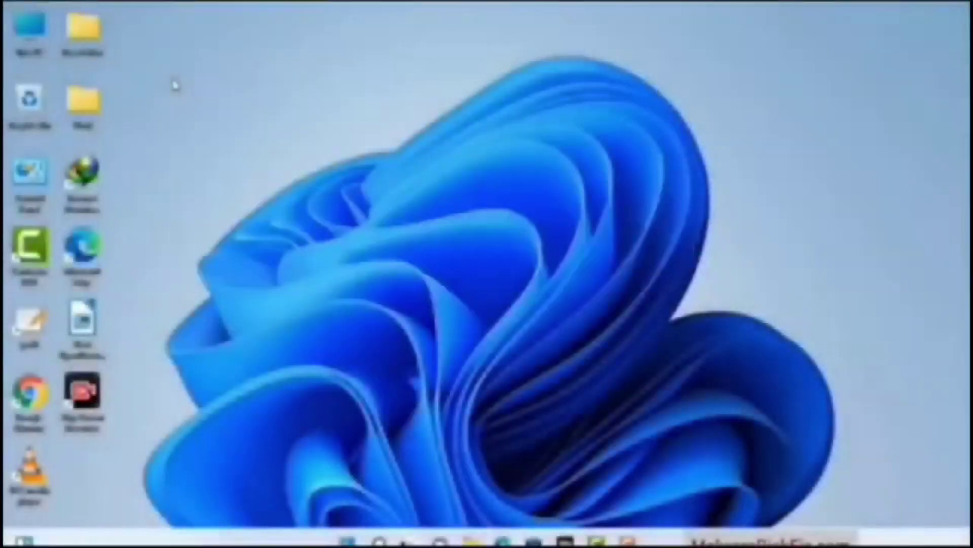
Run msconfig from the Run dialog to launch System Configuration
{"action": "key", "text": "super+r"}
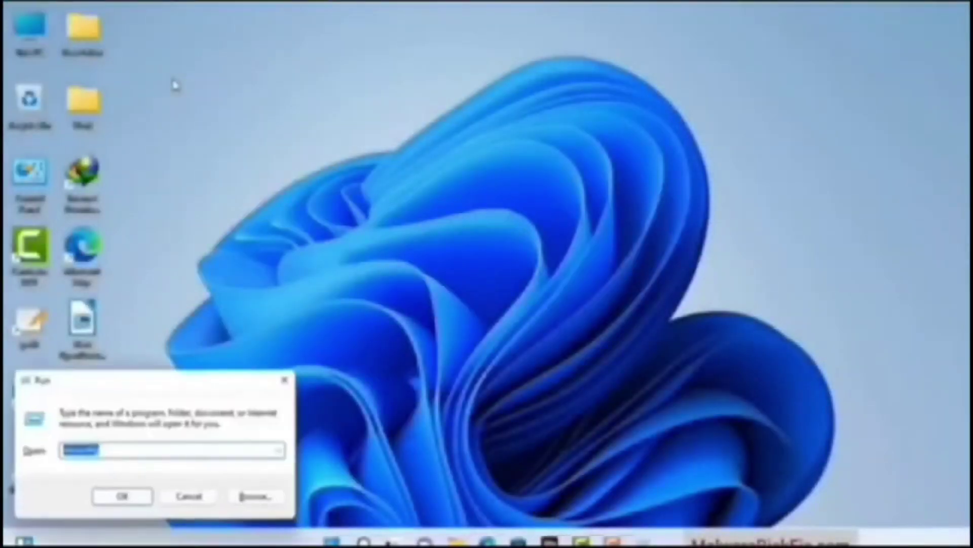
{"action": "left_click_drag", "start_coordinate": [168, 381], "coordinate": [428, 125]}
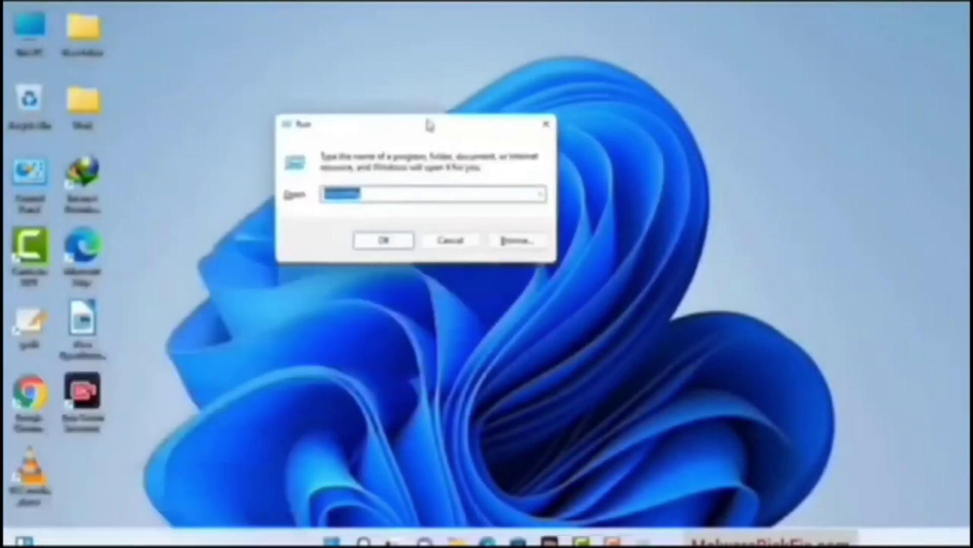
{"action": "type", "text": "msconfig"}
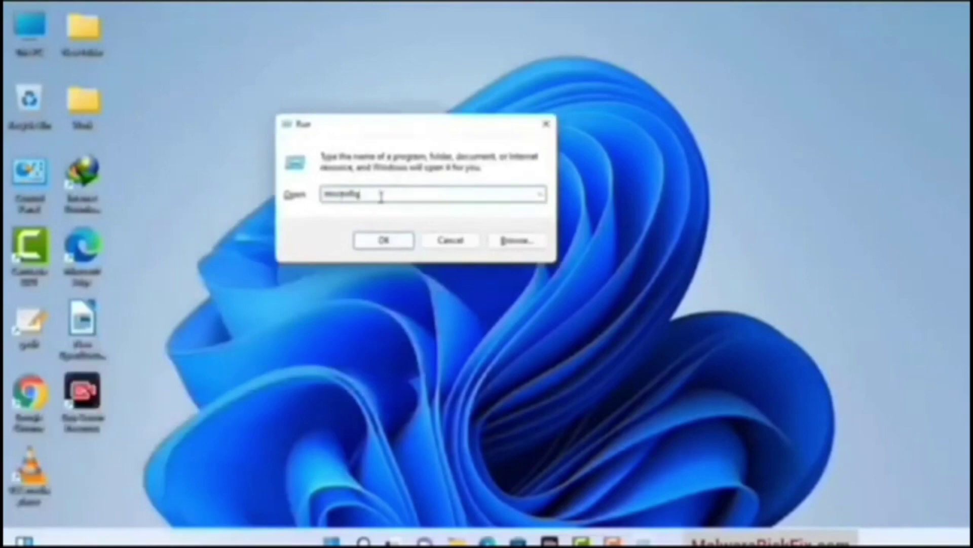
{"action": "left_click", "coordinate": [382, 240]}
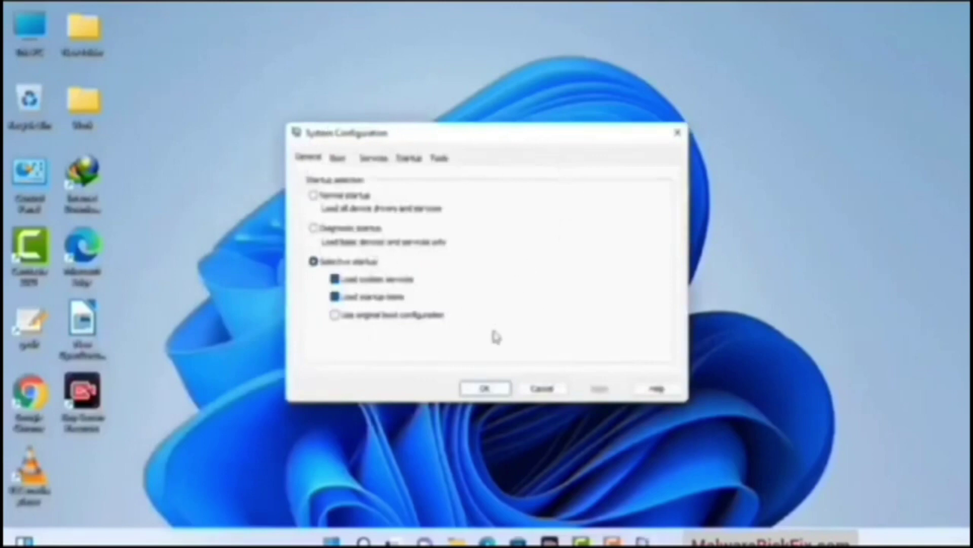
Enable Safe boot with the Network option on the Boot tab, apply it, and restart
{"action": "left_click", "coordinate": [339, 159]}
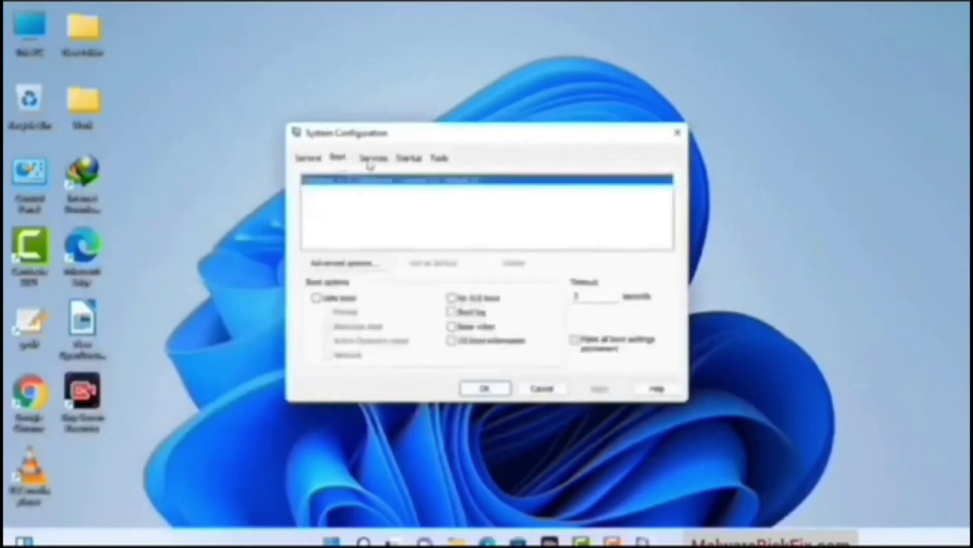
{"action": "left_click", "coordinate": [317, 299]}
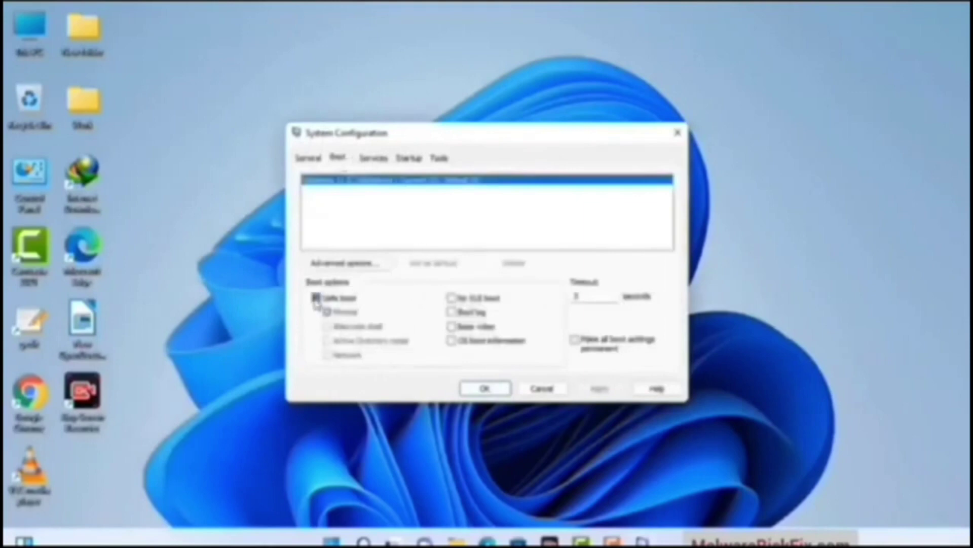
{"action": "left_click", "coordinate": [348, 358]}
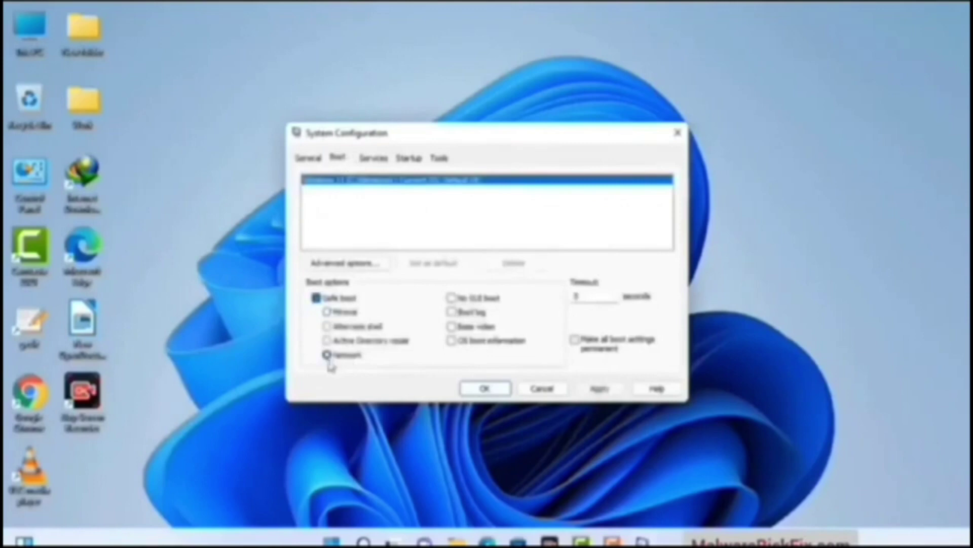
{"action": "left_click", "coordinate": [599, 389]}
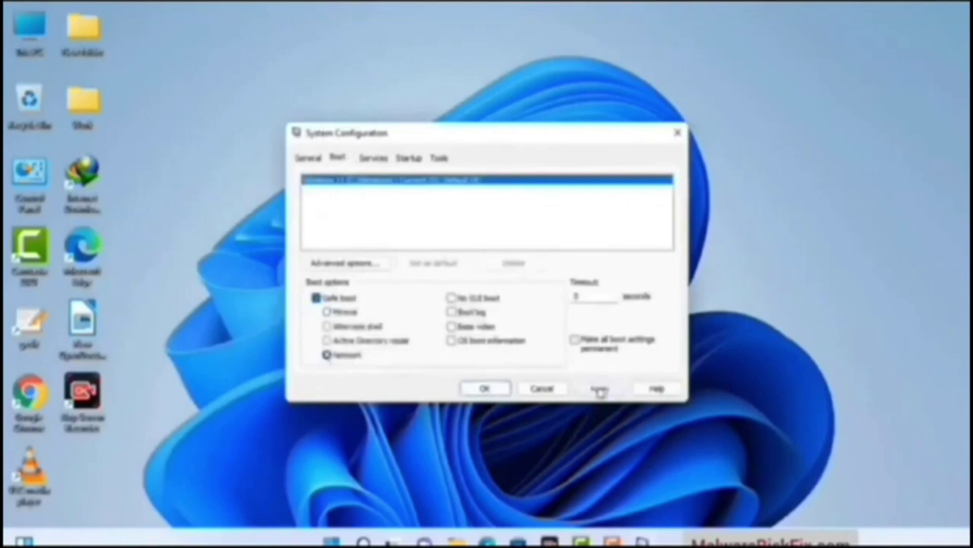
{"action": "left_click", "coordinate": [484, 391]}
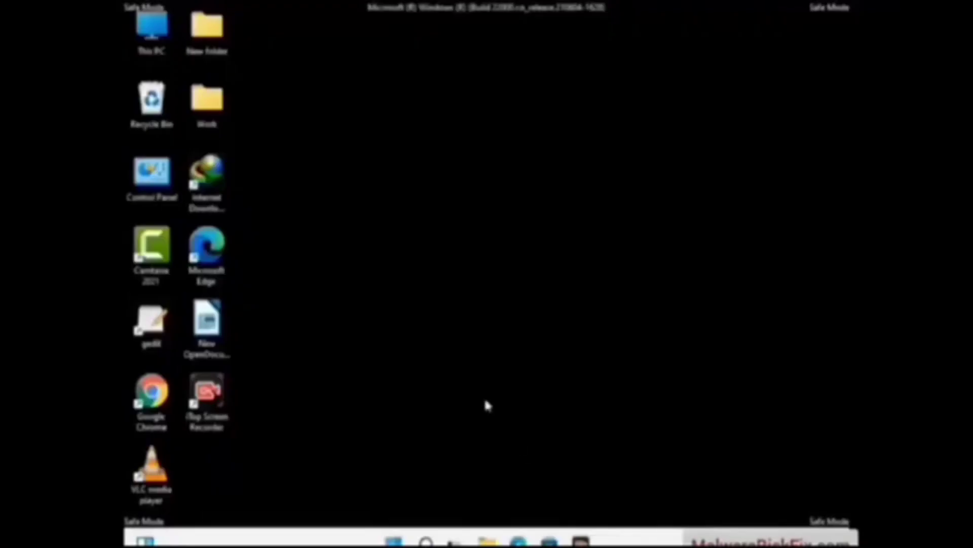
Turn on 'Show hidden files, folders, and drives' in File Explorer Options, then close Control Panel
{"action": "double_click", "coordinate": [152, 175]}
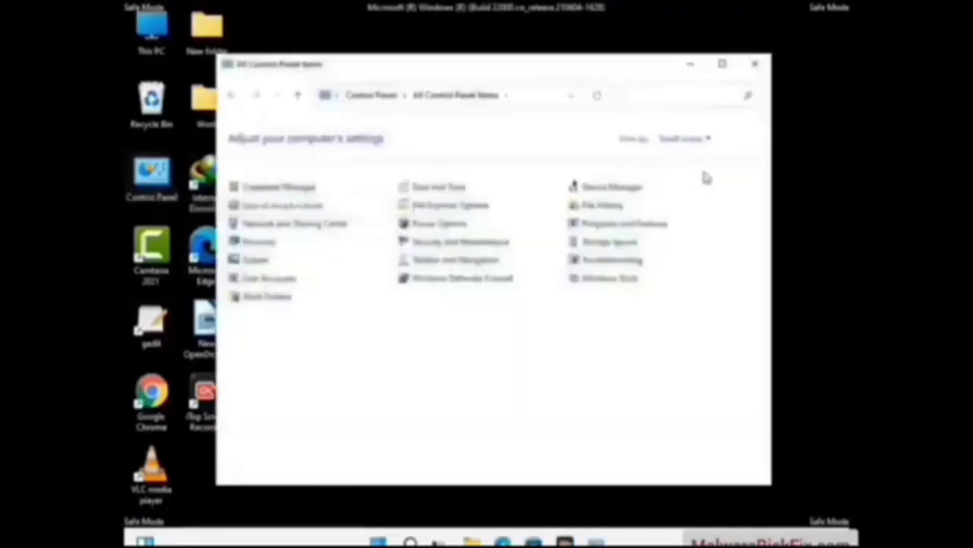
{"action": "left_click", "coordinate": [470, 212]}
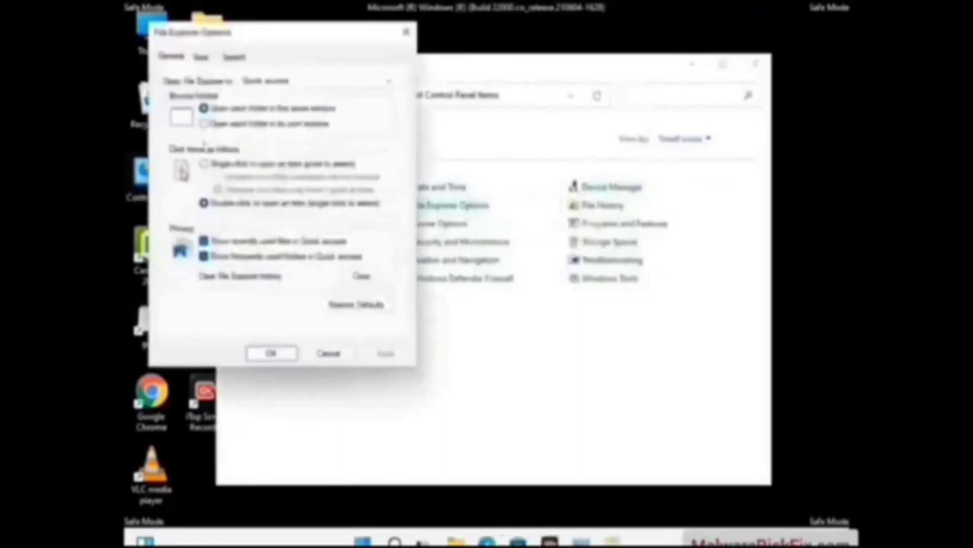
{"action": "left_click", "coordinate": [207, 61]}
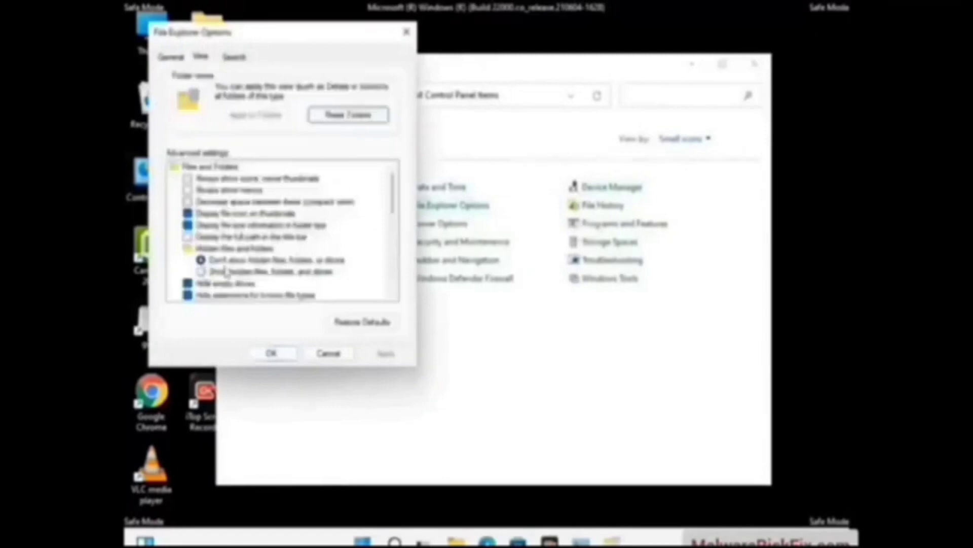
{"action": "left_click", "coordinate": [202, 272]}
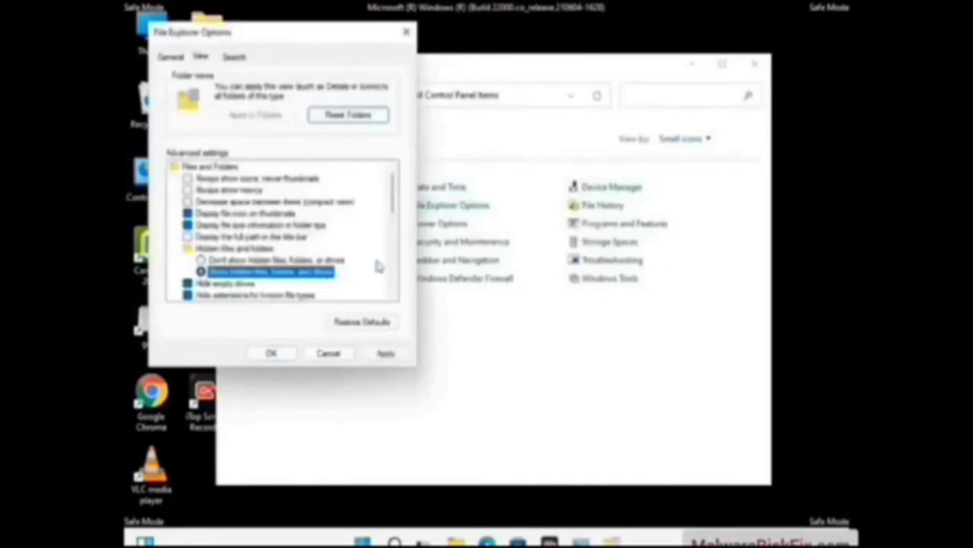
{"action": "left_click", "coordinate": [385, 354]}
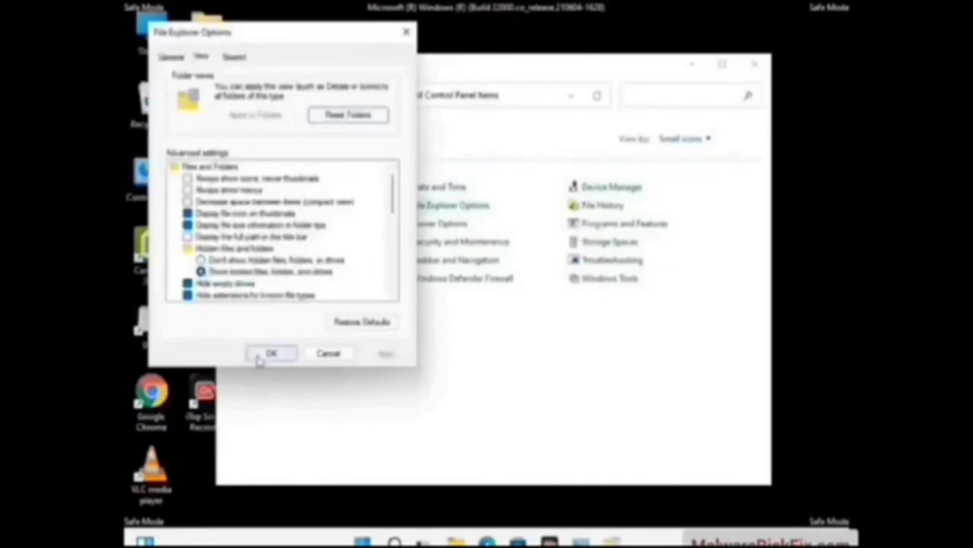
{"action": "left_click", "coordinate": [259, 358]}
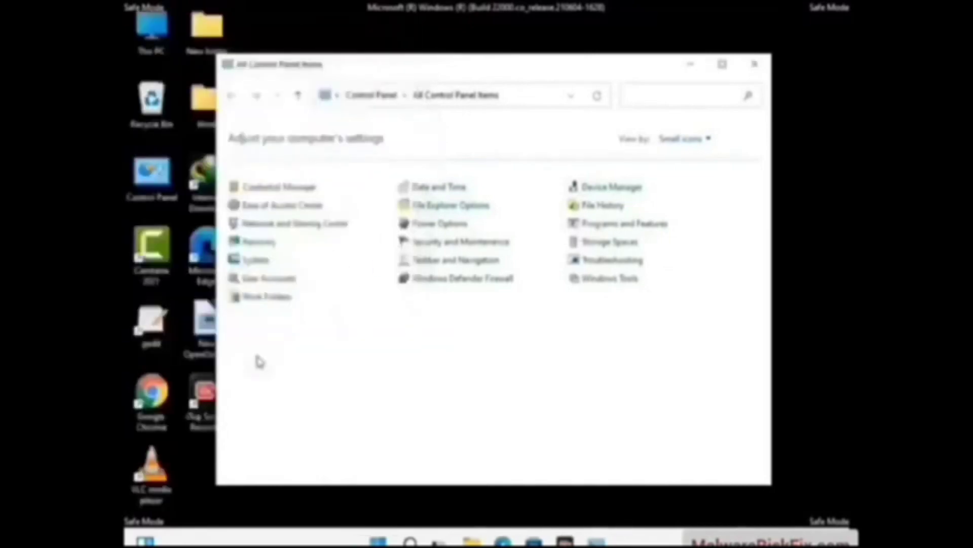
{"action": "left_click", "coordinate": [754, 64]}
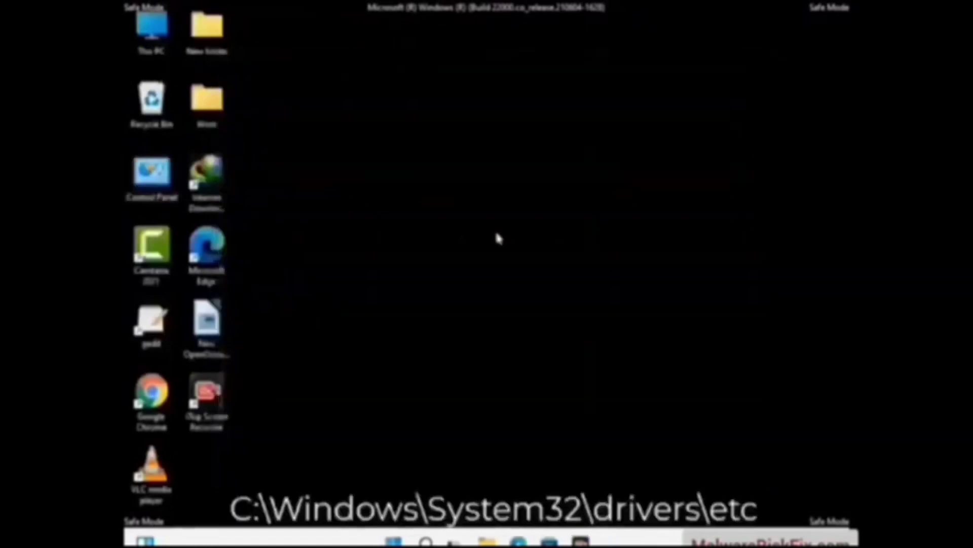
Browse from This PC through Local Disk (C:) into C:\Windows\System32
{"action": "double_click", "coordinate": [147, 32]}
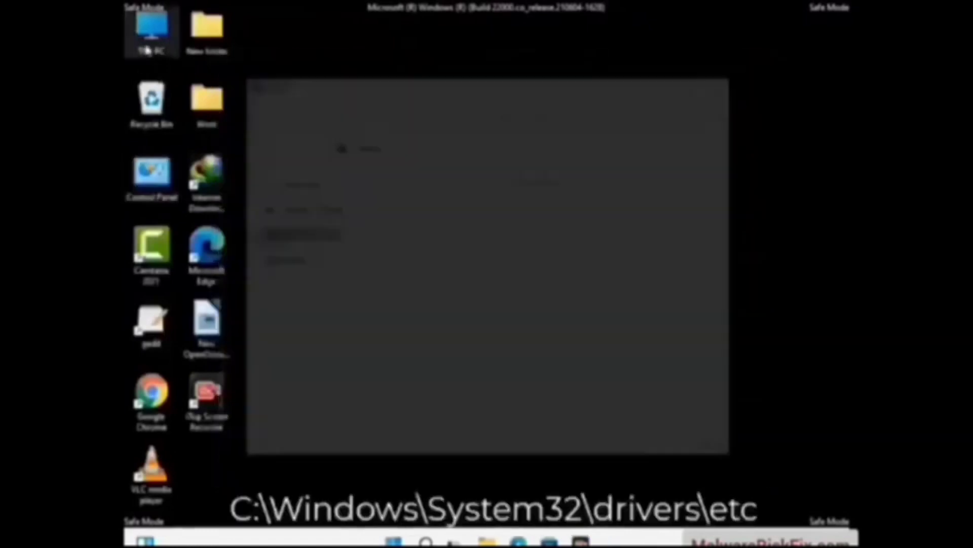
{"action": "left_click", "coordinate": [429, 345]}
{"action": "double_click", "coordinate": [427, 343]}
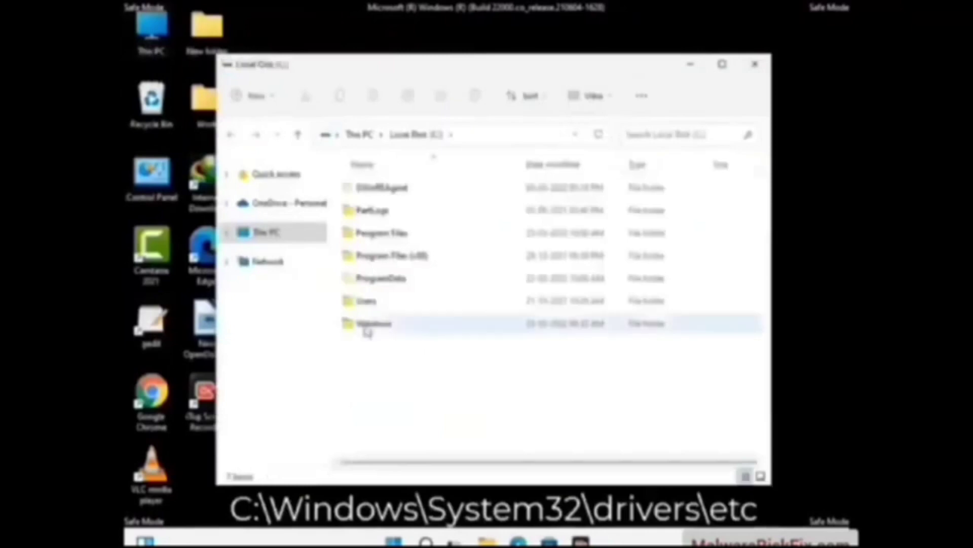
{"action": "double_click", "coordinate": [367, 331]}
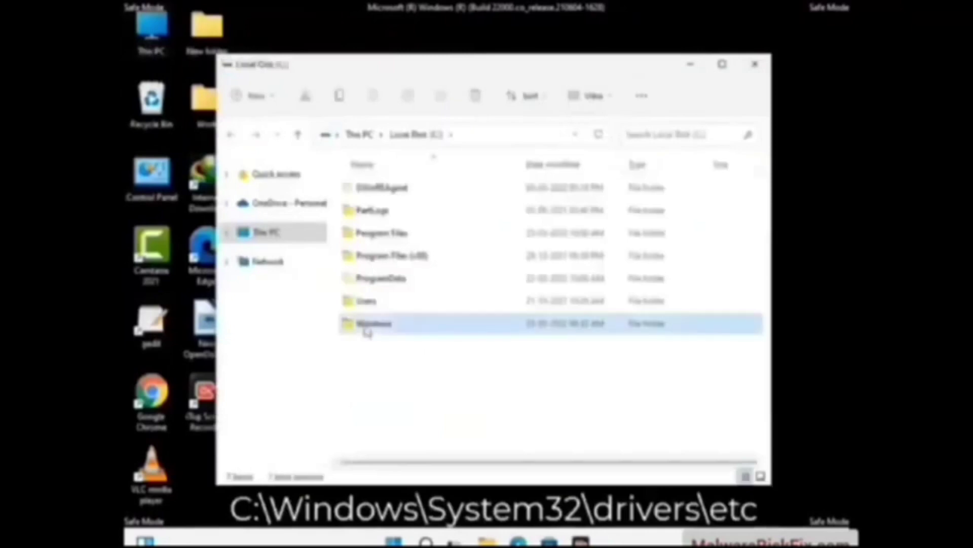
{"action": "scroll", "coordinate": [481, 337], "scroll_direction": "down", "scroll_amount": 5}
{"action": "scroll", "coordinate": [483, 338], "scroll_direction": "down", "scroll_amount": 12}
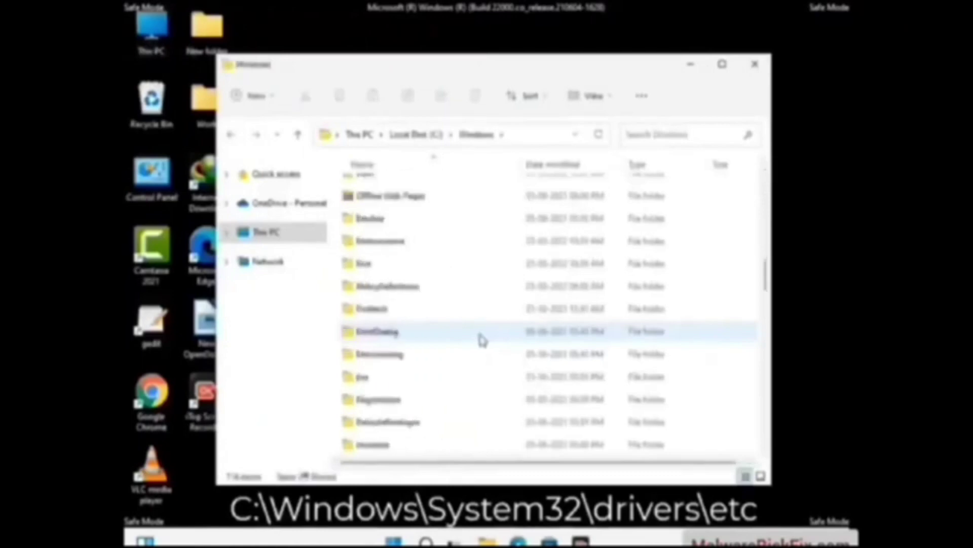
{"action": "scroll", "coordinate": [452, 369], "scroll_direction": "down", "scroll_amount": 1}
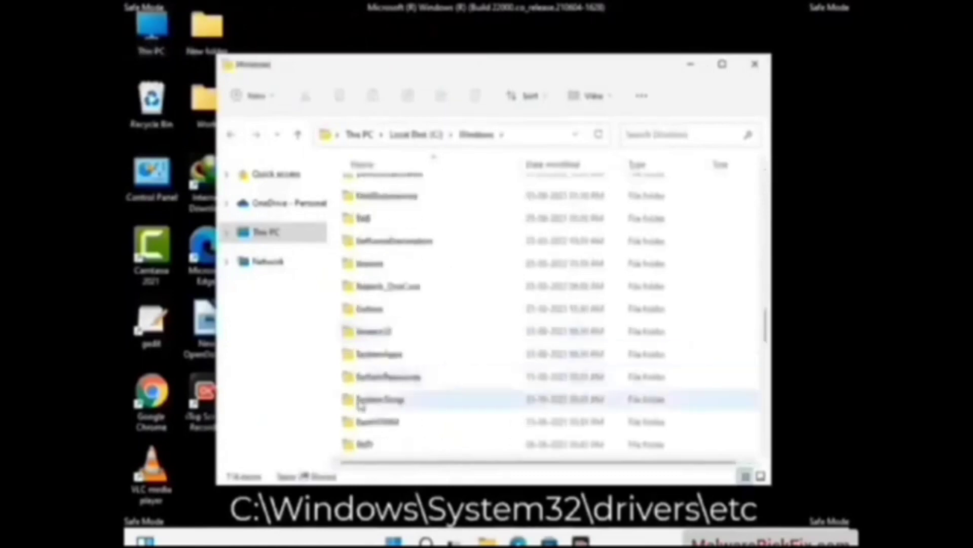
{"action": "double_click", "coordinate": [365, 329]}
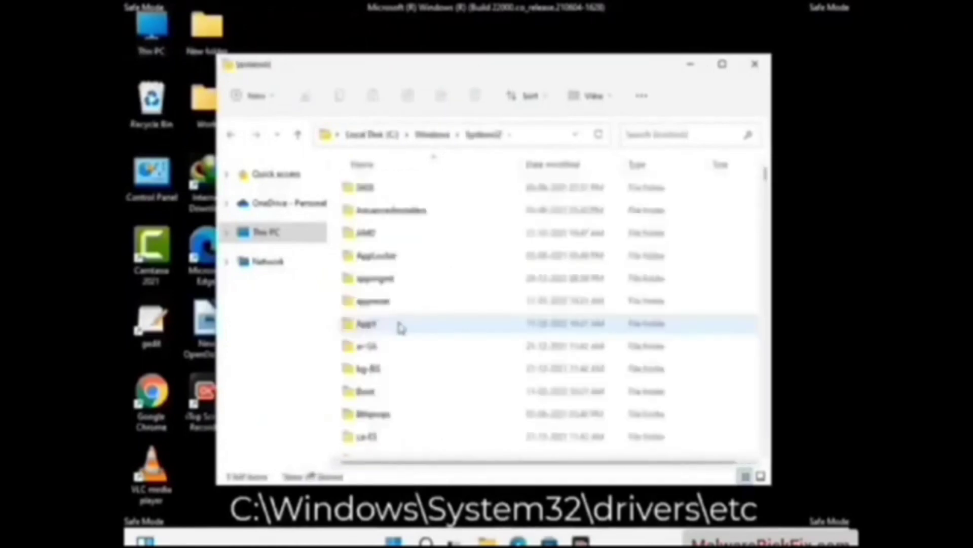
Go into drivers\etc and open the hosts file
{"action": "scroll", "coordinate": [421, 345], "scroll_direction": "down", "scroll_amount": 5}
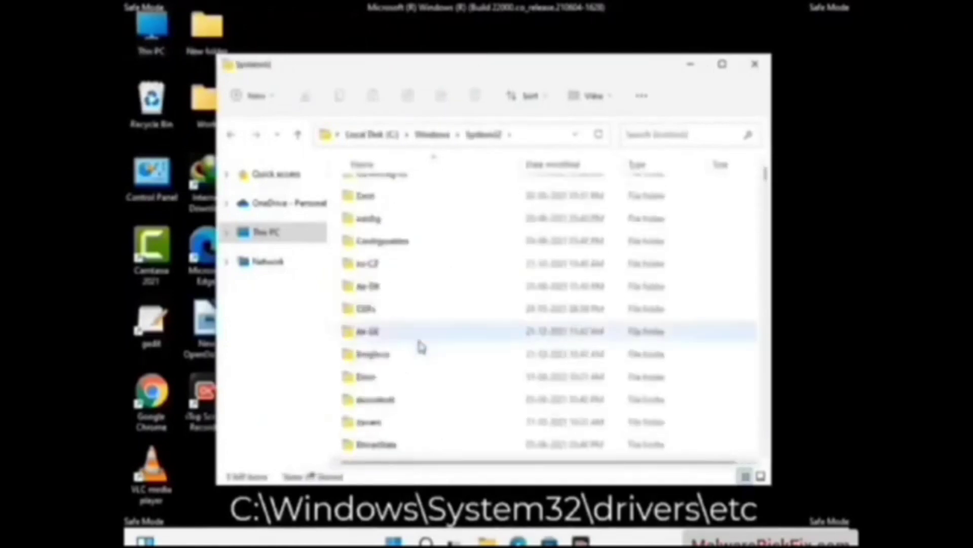
{"action": "double_click", "coordinate": [378, 424]}
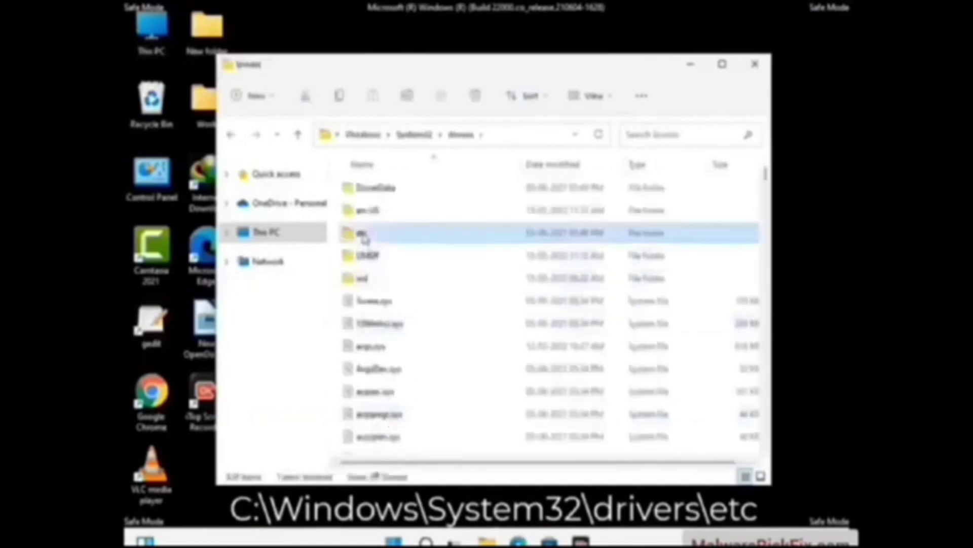
{"action": "double_click", "coordinate": [363, 233]}
{"action": "left_click", "coordinate": [373, 191]}
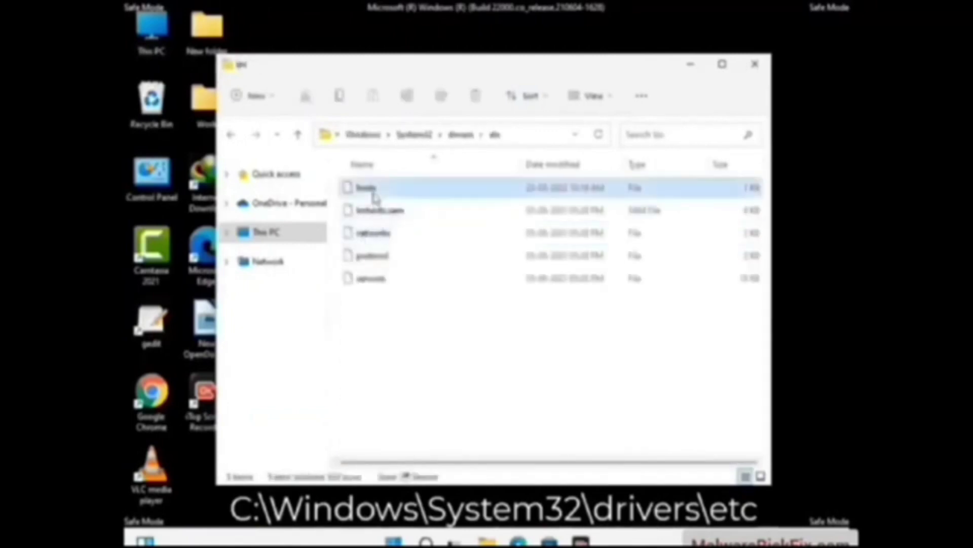
{"action": "double_click", "coordinate": [375, 195]}
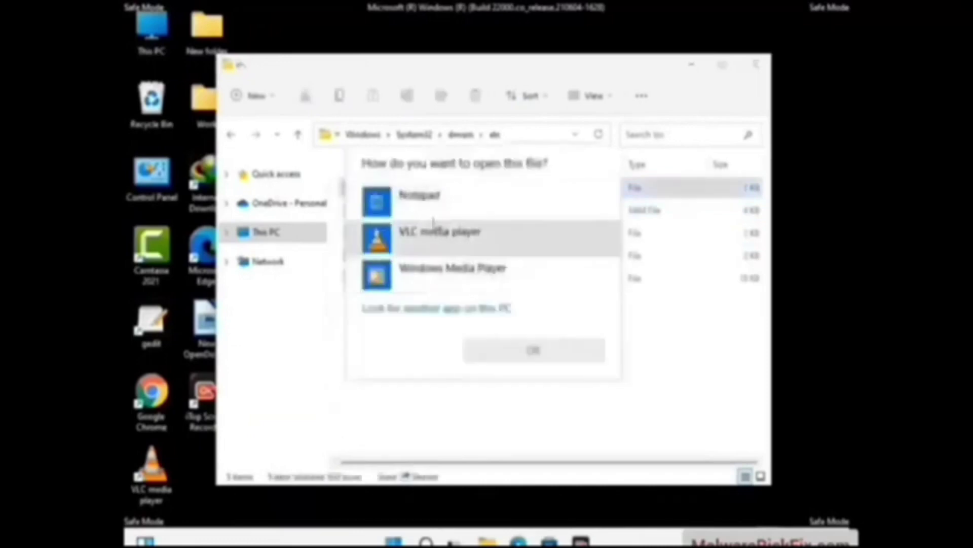
Open hosts in Notepad and add an empty line after the ::1 localhost entry
{"action": "left_click", "coordinate": [434, 201]}
{"action": "left_click", "coordinate": [538, 353]}
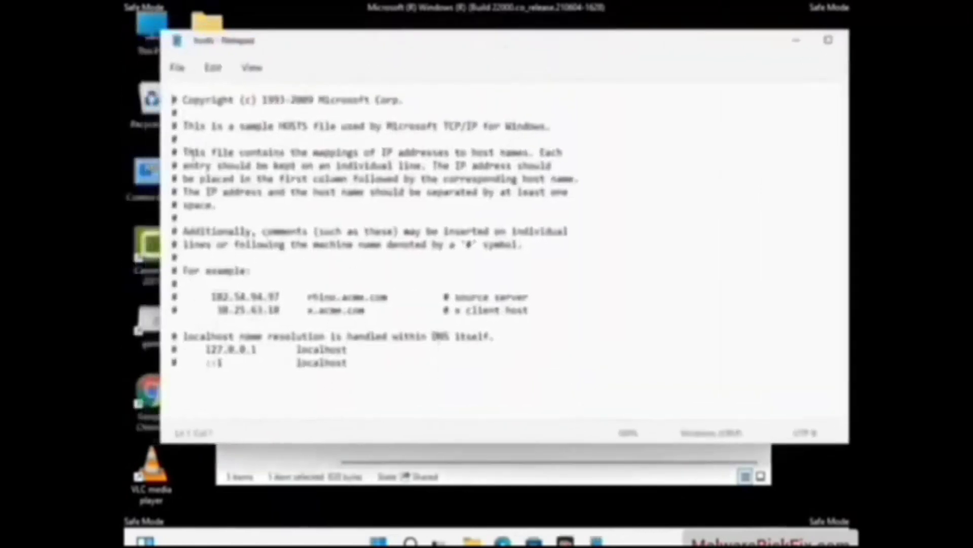
{"action": "left_click", "coordinate": [355, 360]}
{"action": "key", "text": "Return"}
{"action": "key", "text": "Return"}
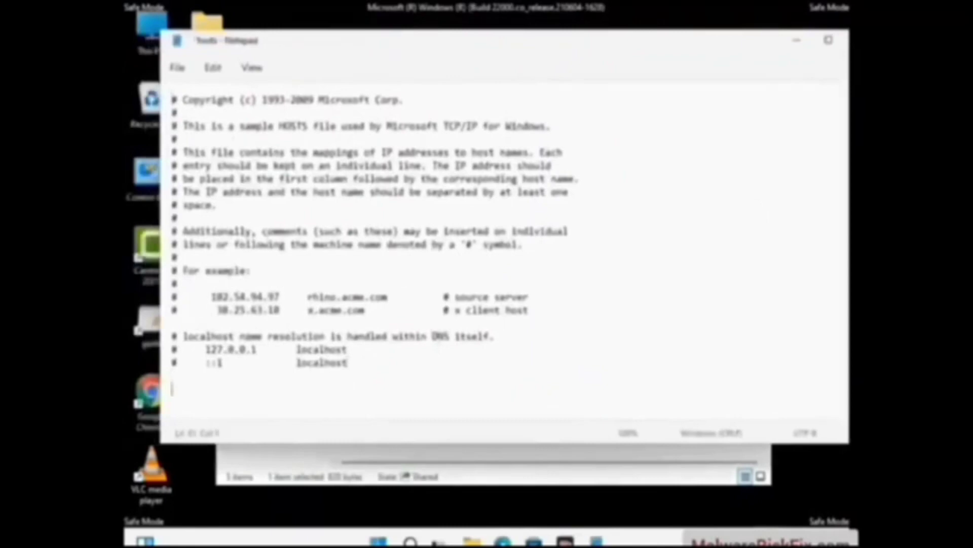
{"action": "scroll", "coordinate": [207, 189], "scroll_direction": "down", "scroll_amount": 1}
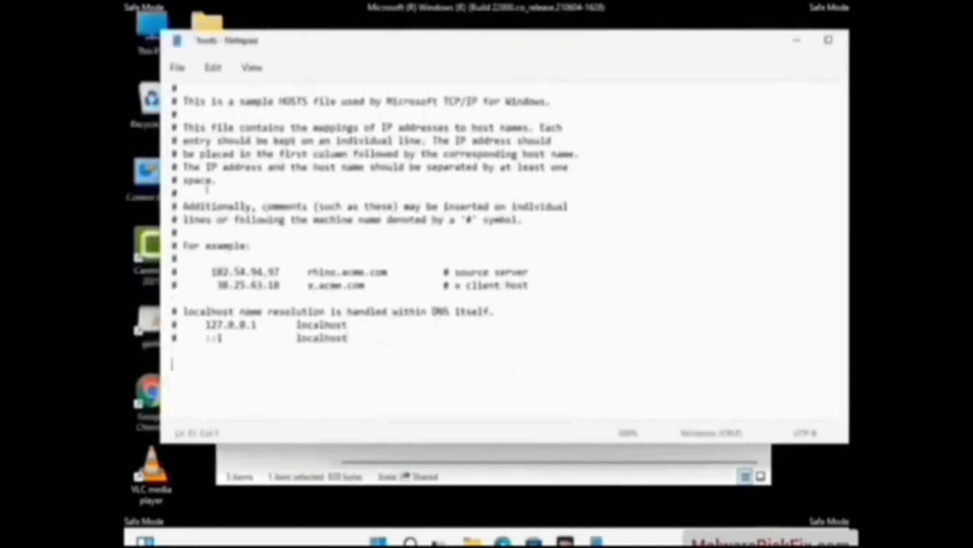
Save the hosts file and close Notepad
{"action": "left_click", "coordinate": [177, 69]}
{"action": "left_click", "coordinate": [203, 166]}
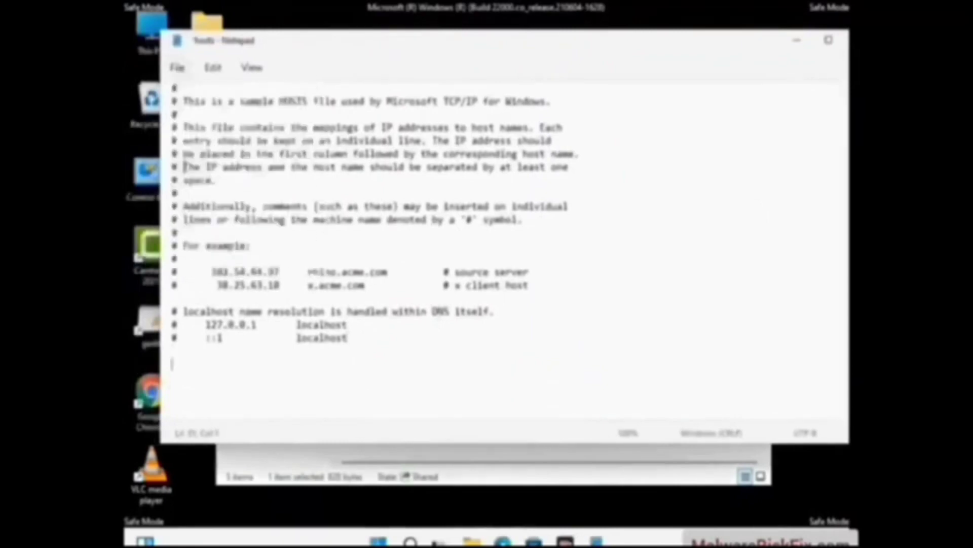
{"action": "left_click_drag", "start_coordinate": [732, 40], "coordinate": [620, 46]}
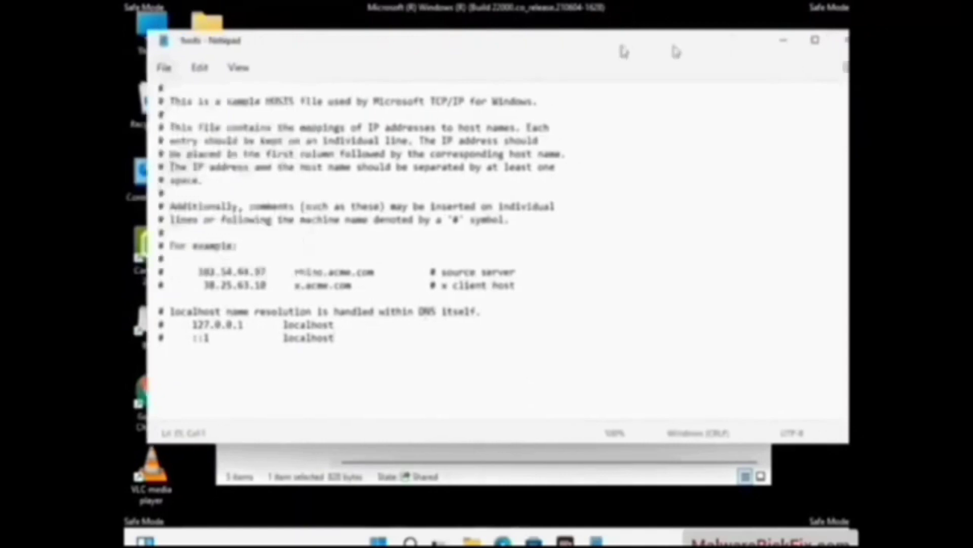
{"action": "left_click", "coordinate": [751, 45]}
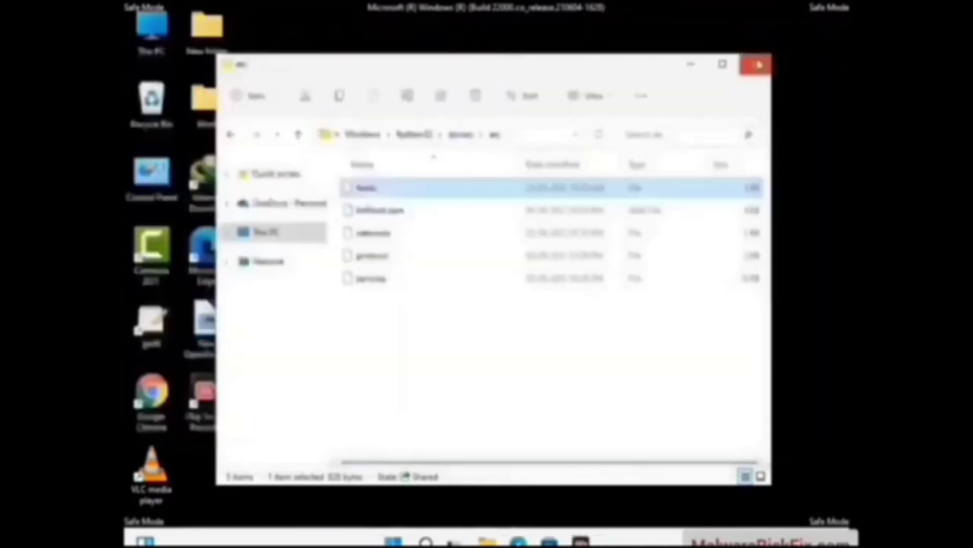
Close the etc folder window and open the AppData\Roaming folder through the Run dialog
{"action": "left_click", "coordinate": [757, 64]}
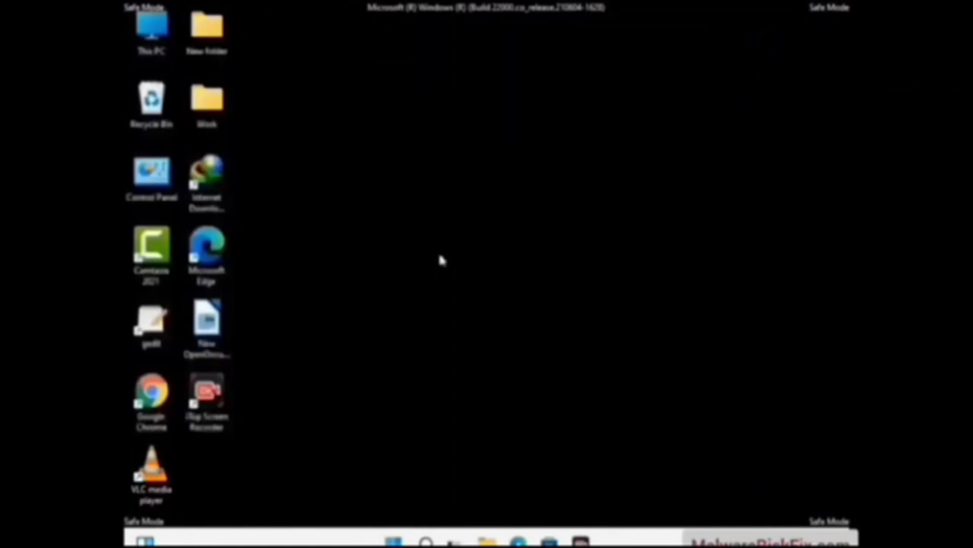
{"action": "key", "text": "super+r"}
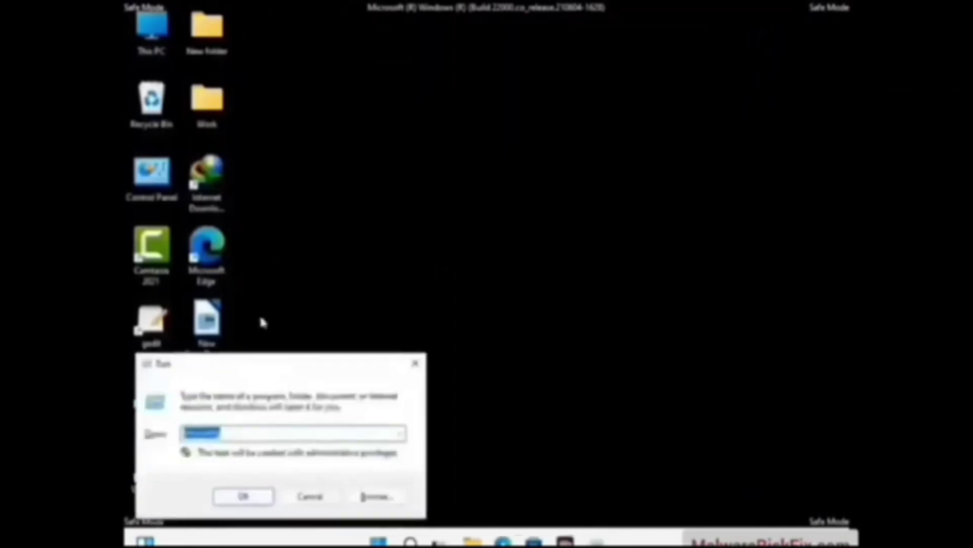
{"action": "left_click_drag", "start_coordinate": [281, 360], "coordinate": [454, 156]}
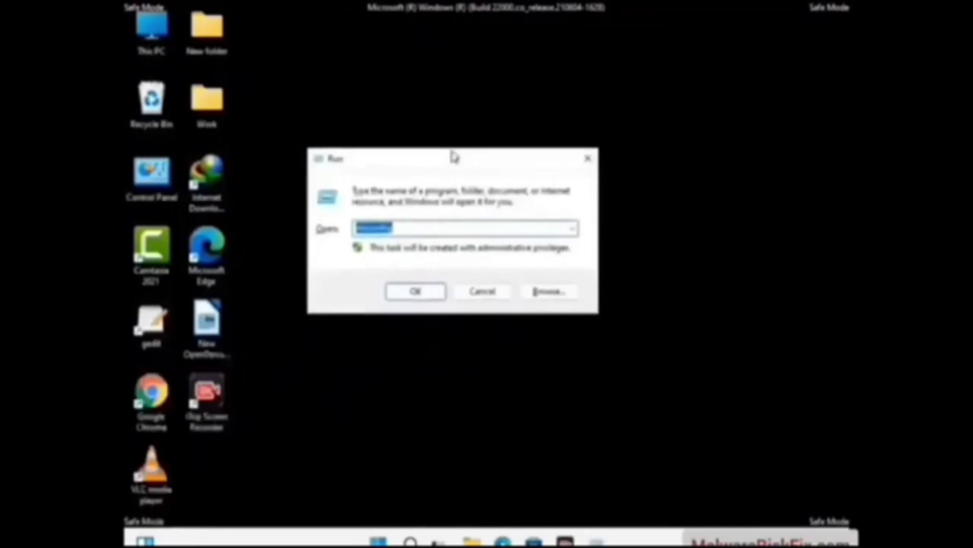
{"action": "type", "text": "%"}
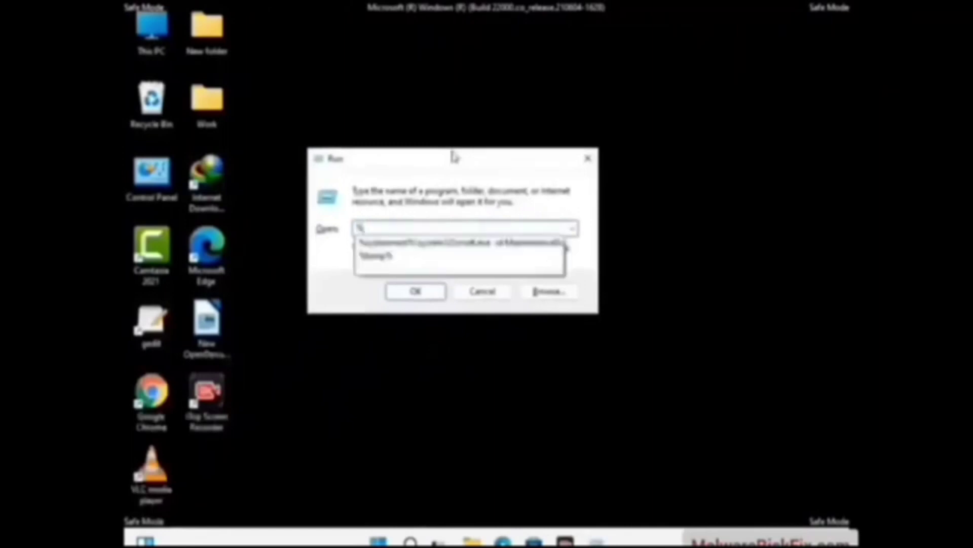
{"action": "type", "text": "te"}
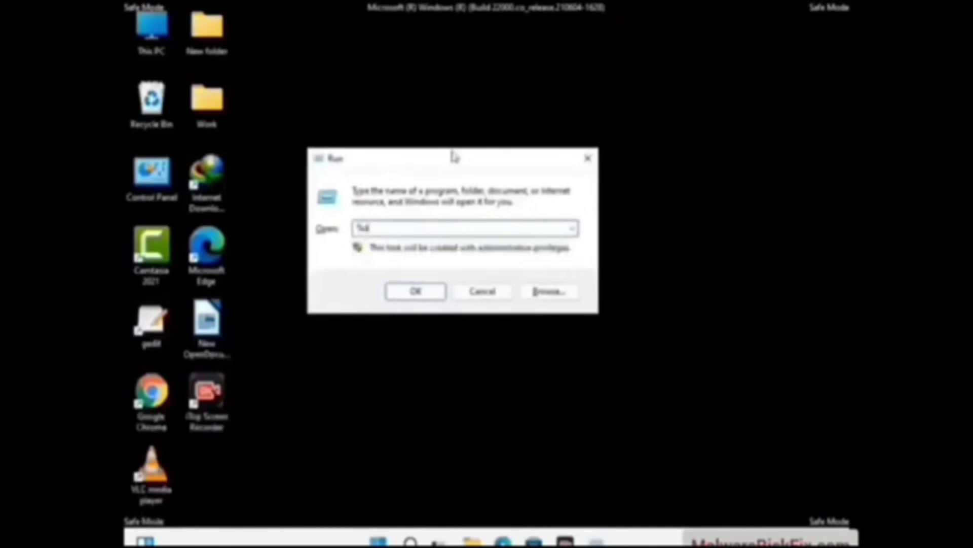
{"action": "type", "text": "mp"}
{"action": "type", "text": "%"}
{"action": "key", "text": "Return"}
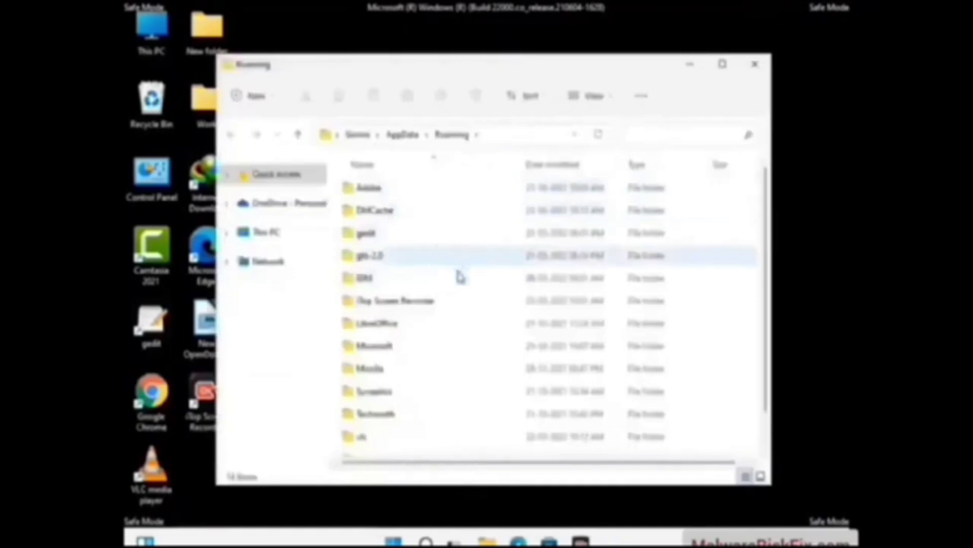
Delete the Zoom folder from AppData\Roaming and close the Explorer window
{"action": "scroll", "coordinate": [456, 284], "scroll_direction": "down", "scroll_amount": 1}
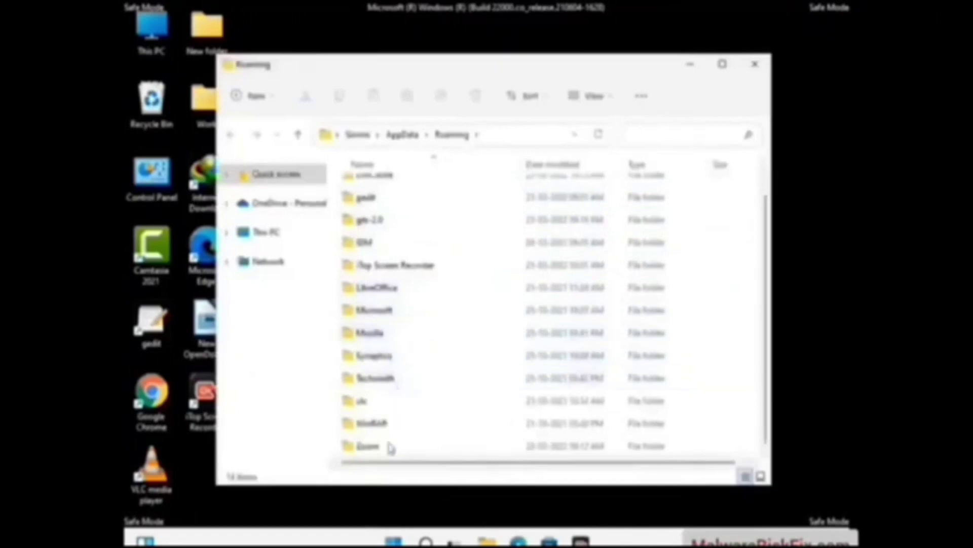
{"action": "scroll", "coordinate": [410, 279], "scroll_direction": "up", "scroll_amount": 1}
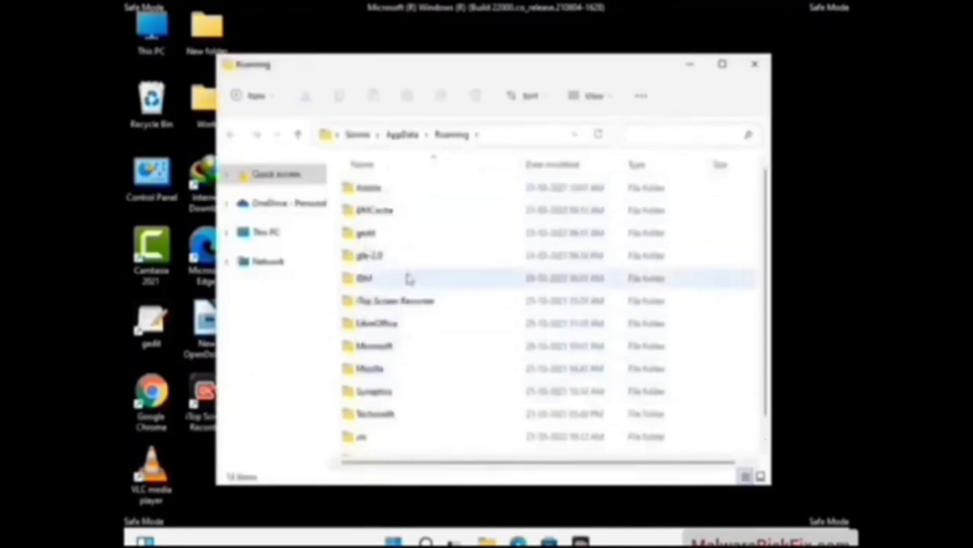
{"action": "scroll", "coordinate": [400, 392], "scroll_direction": "down", "scroll_amount": 1}
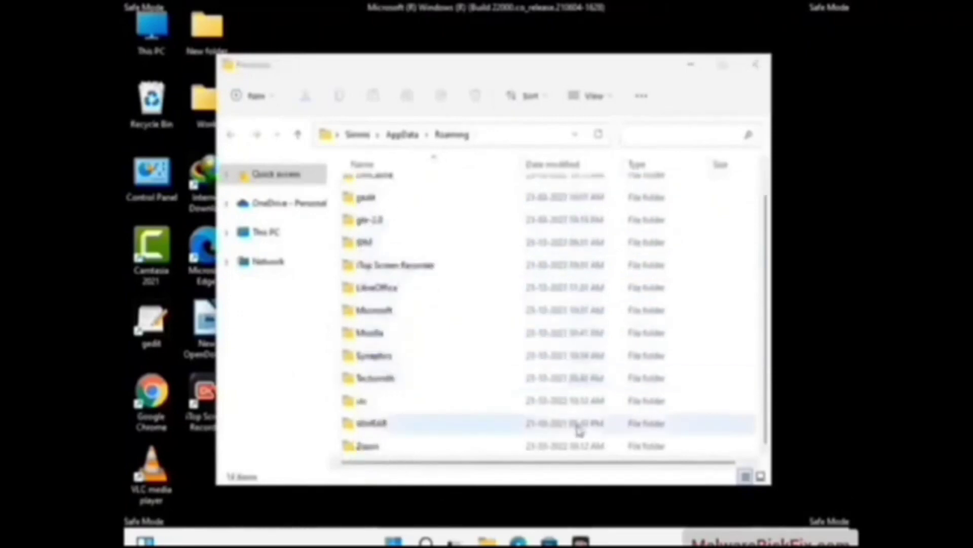
{"action": "left_click", "coordinate": [545, 446]}
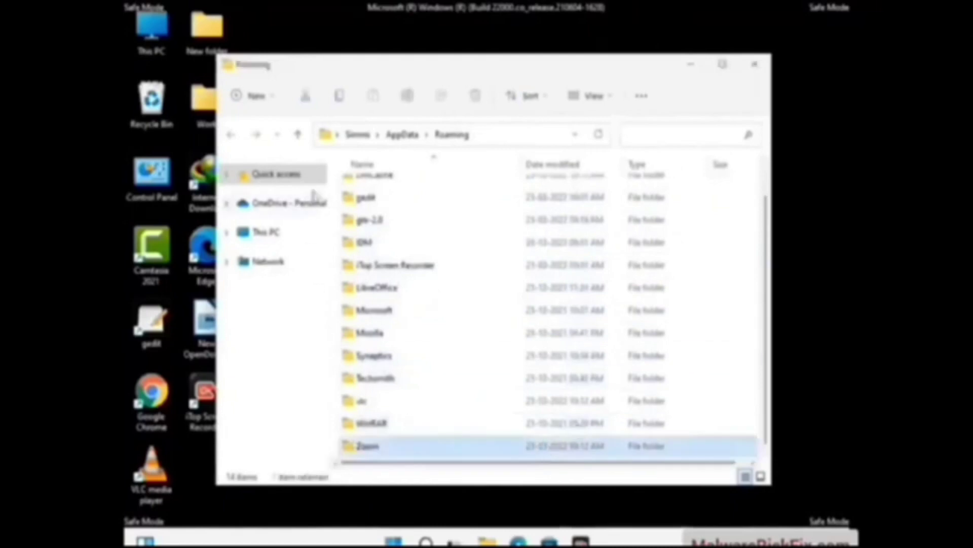
{"action": "left_click", "coordinate": [481, 101]}
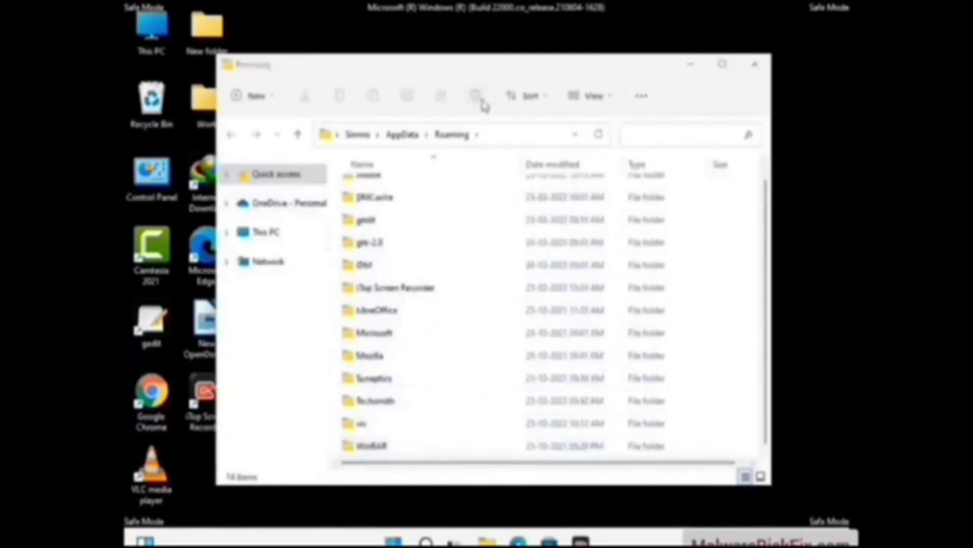
{"action": "left_click", "coordinate": [754, 65]}
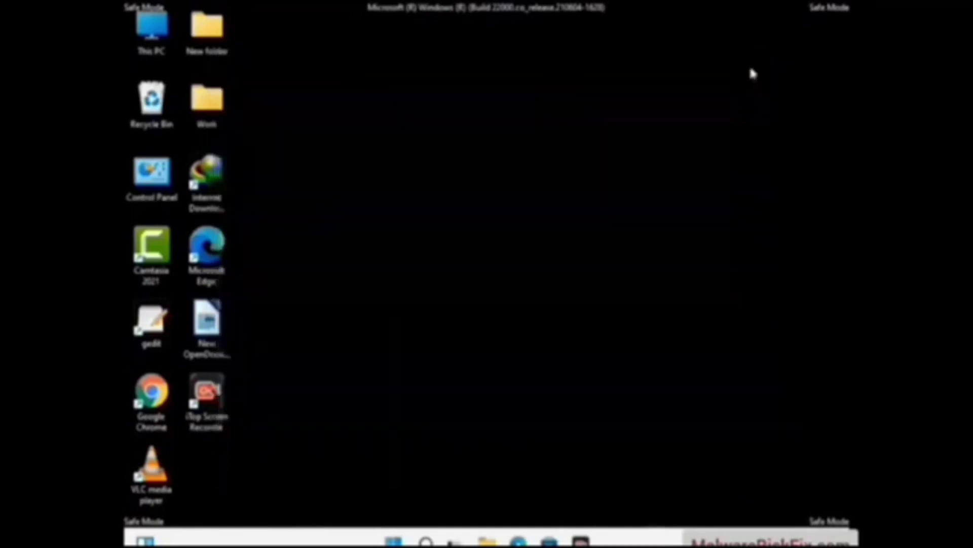
Open the AppData\Local folder through the Run dialog
{"action": "key", "text": "super+r"}
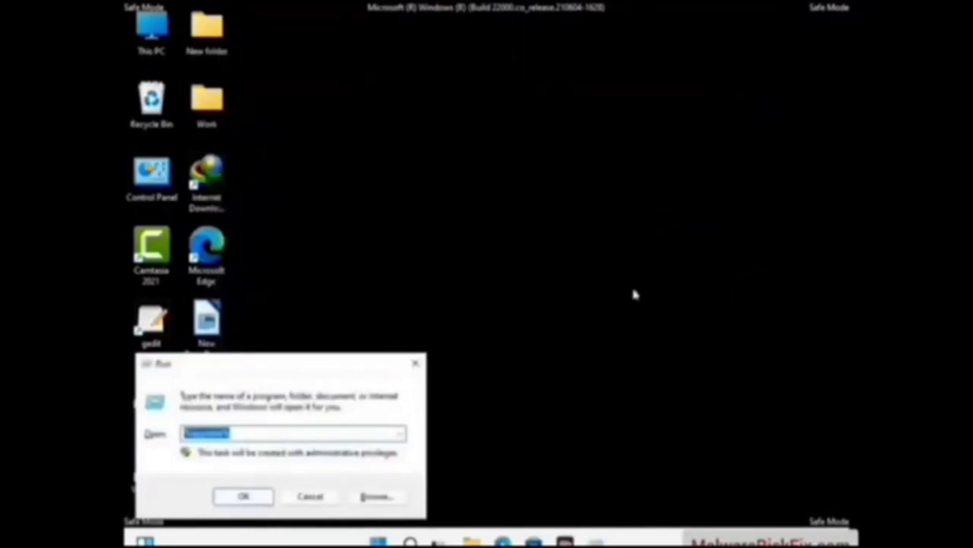
{"action": "left_click_drag", "start_coordinate": [317, 366], "coordinate": [510, 205]}
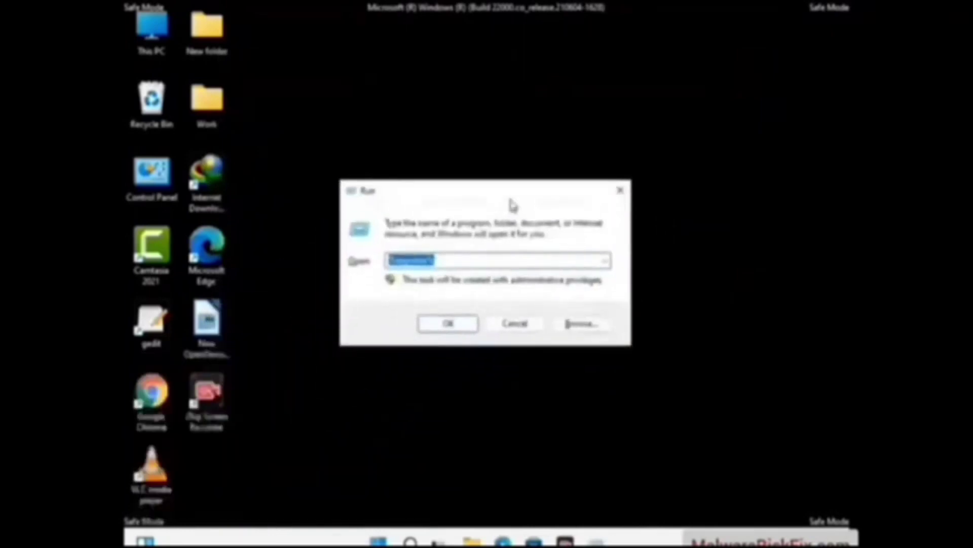
{"action": "type", "text": "%"}
{"action": "type", "text": "tem"}
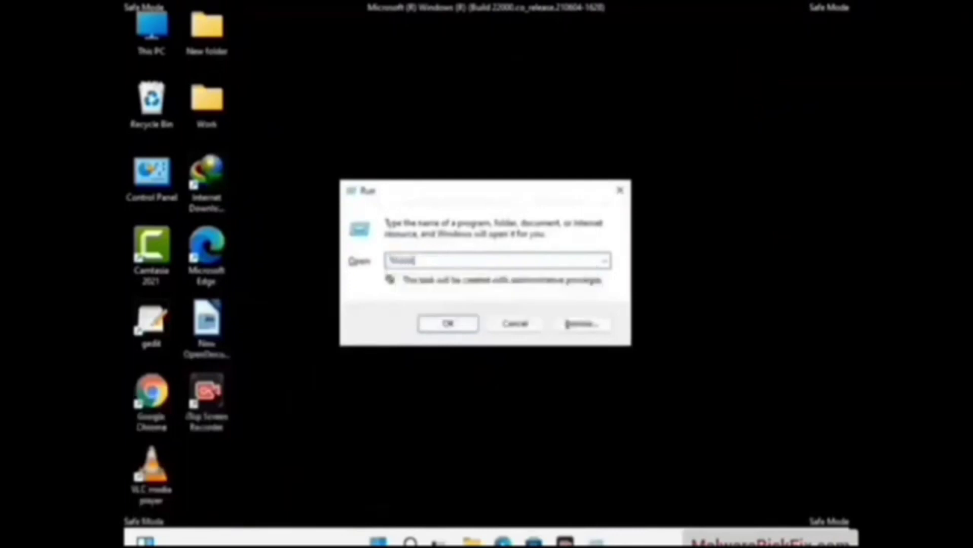
{"action": "type", "text": "p%"}
{"action": "key", "text": "Return"}
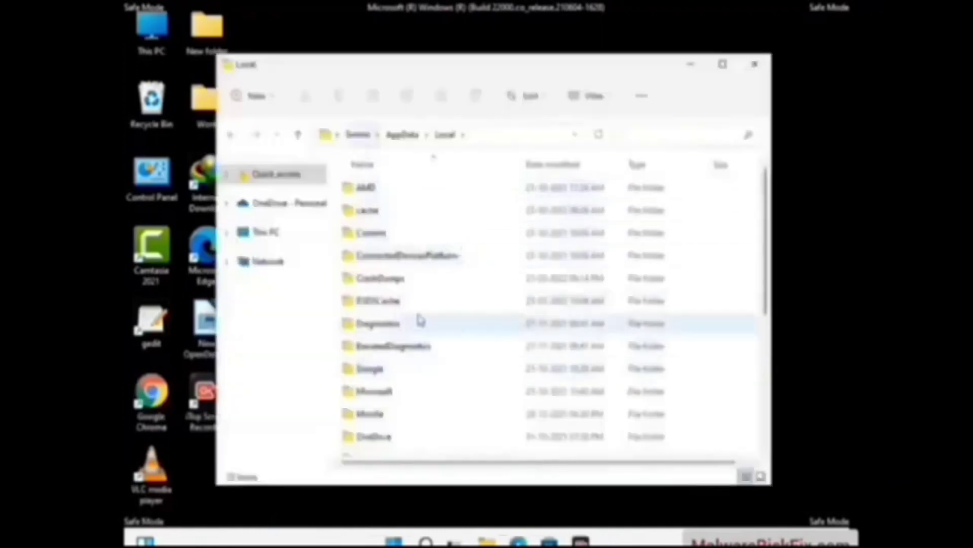
Delete the Mozilla folder from AppData\Local and close the window
{"action": "scroll", "coordinate": [409, 345], "scroll_direction": "down", "scroll_amount": 1}
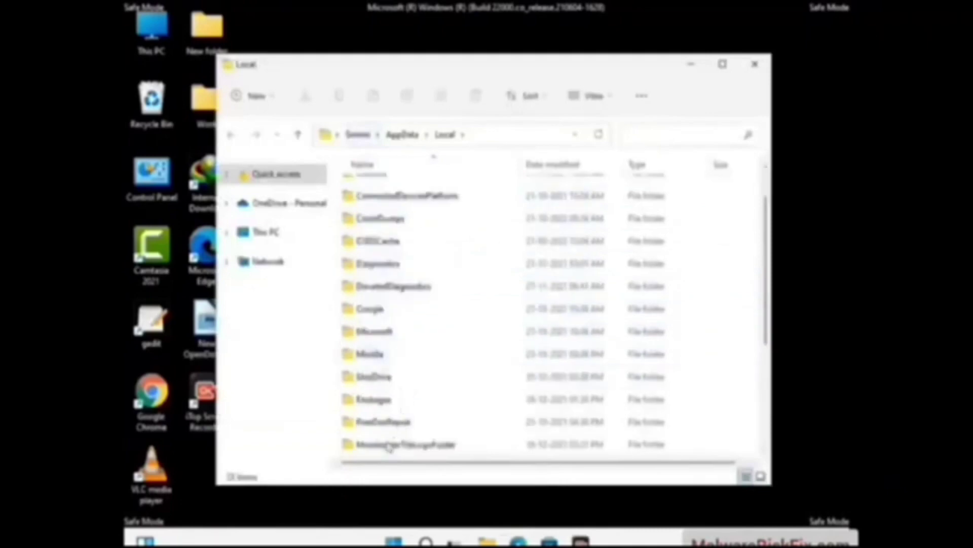
{"action": "left_click", "coordinate": [382, 361]}
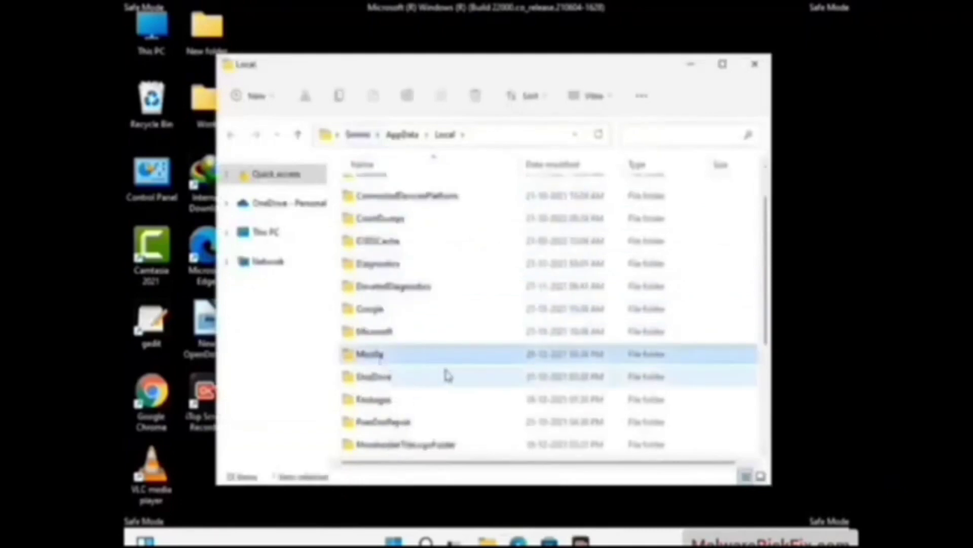
{"action": "left_click", "coordinate": [476, 104]}
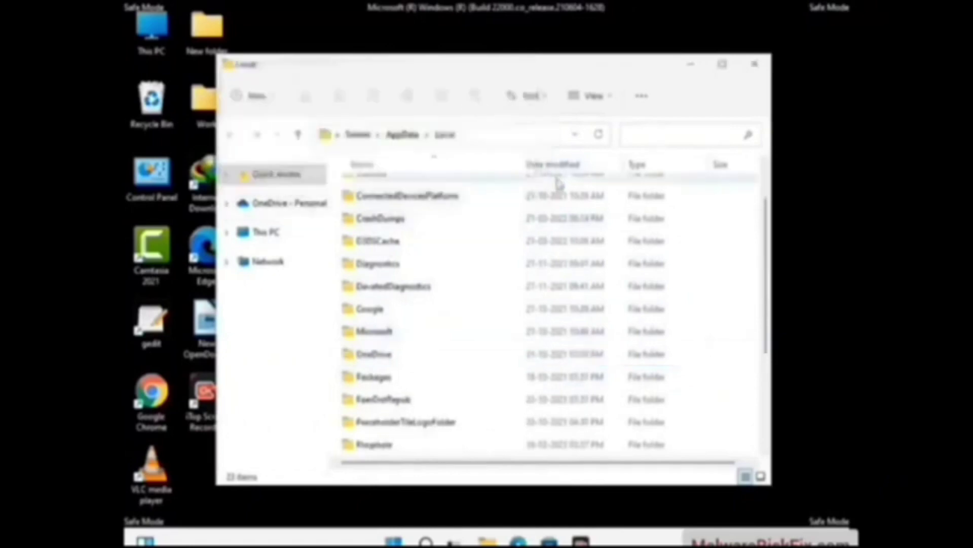
{"action": "left_click", "coordinate": [754, 64]}
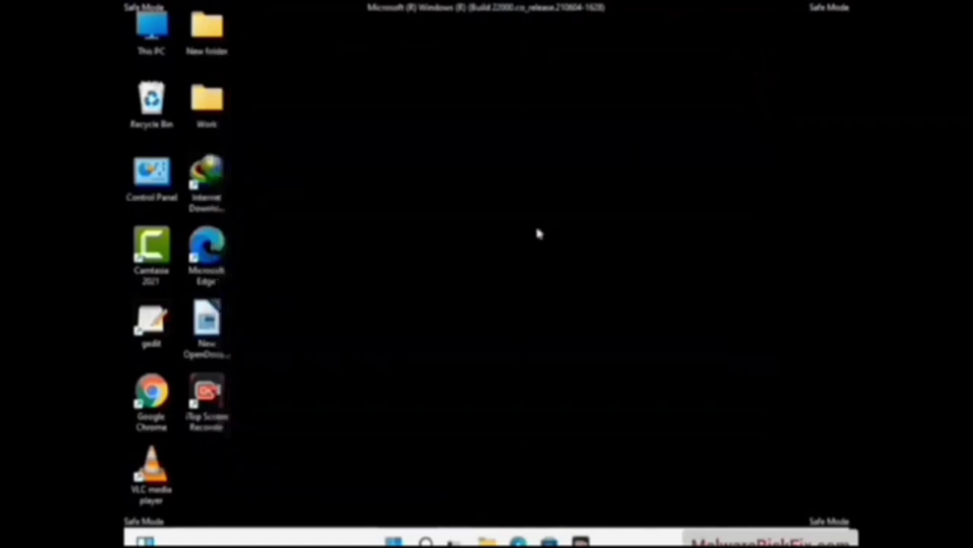
Open the ProgramData folder by running %ProgramData% from the Run dialog
{"action": "key", "text": "super+r"}
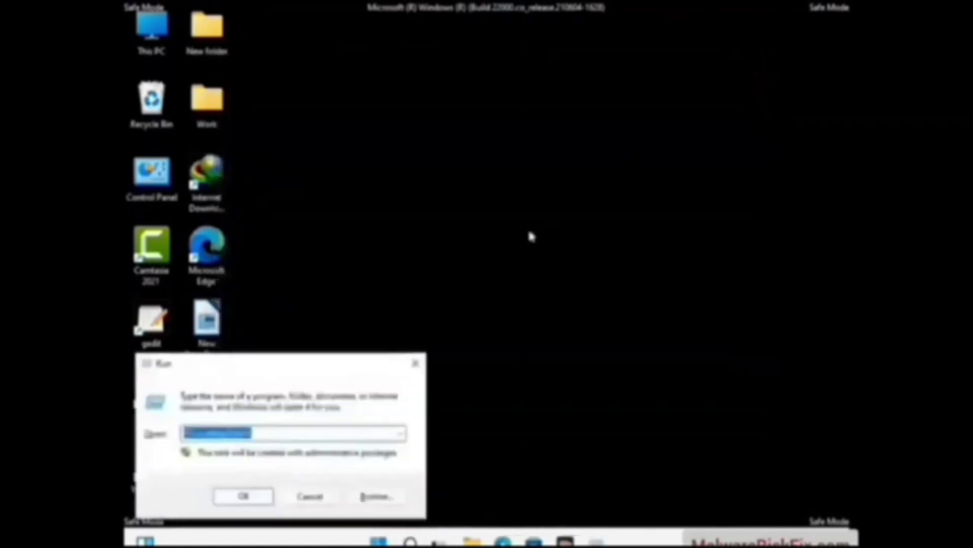
{"action": "left_click_drag", "start_coordinate": [272, 368], "coordinate": [446, 213]}
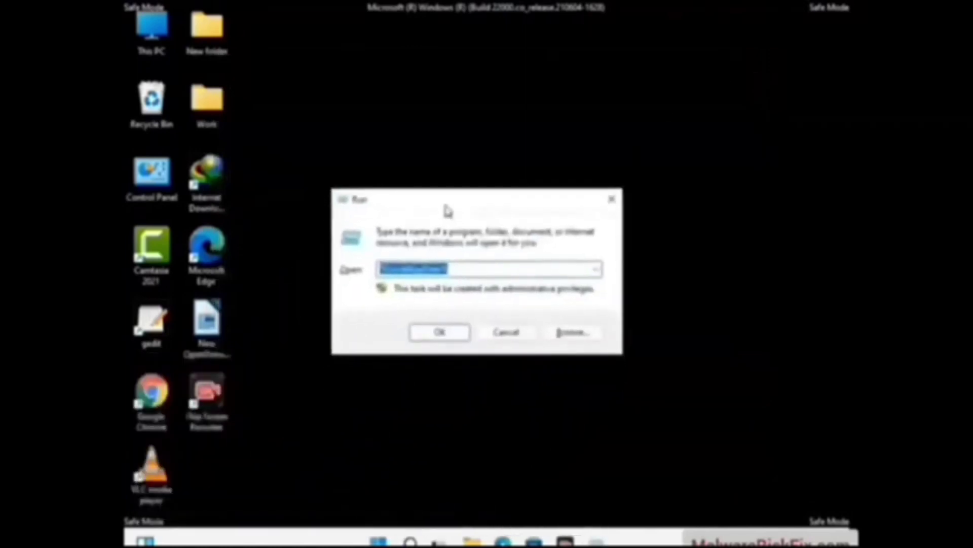
{"action": "type", "text": "%"}
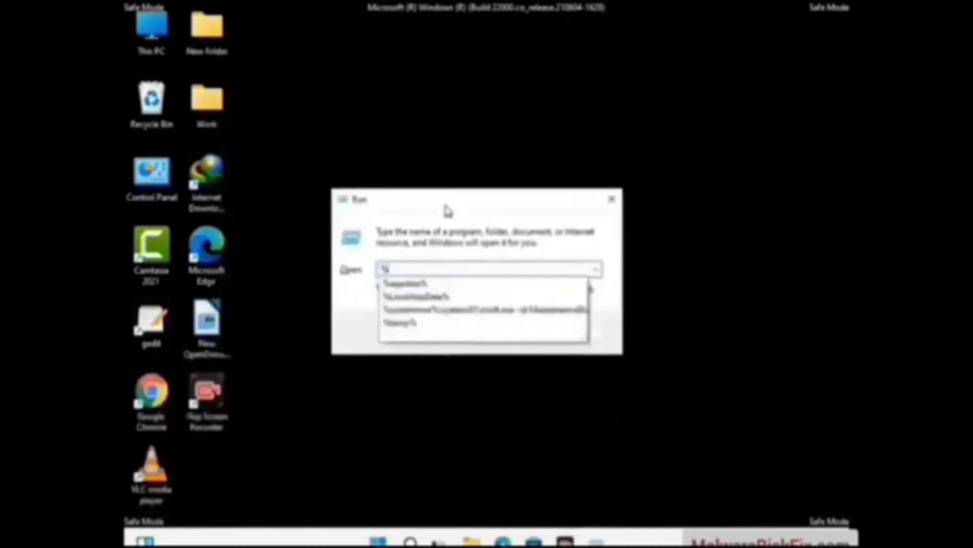
{"action": "type", "text": "Te"}
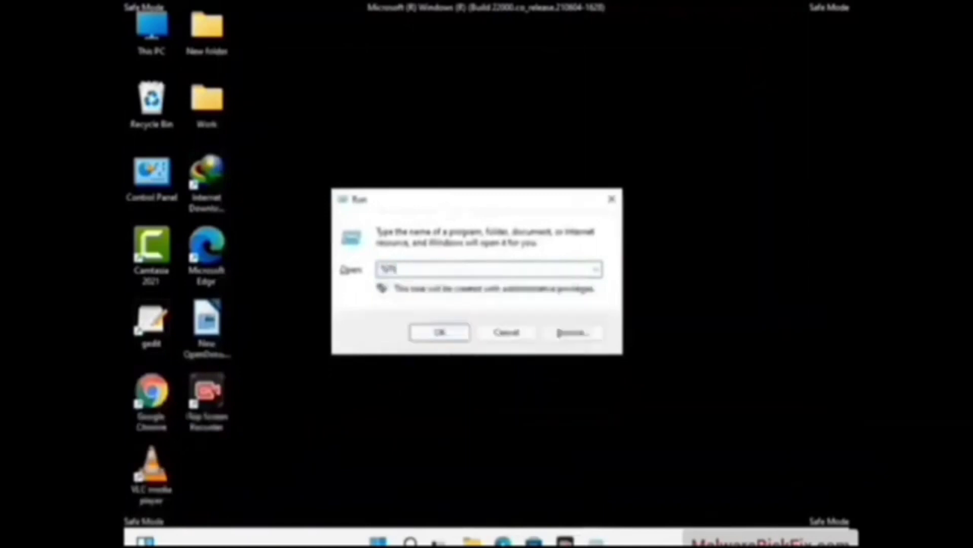
{"action": "type", "text": "ogramData%\\"}
{"action": "key", "text": "Return"}
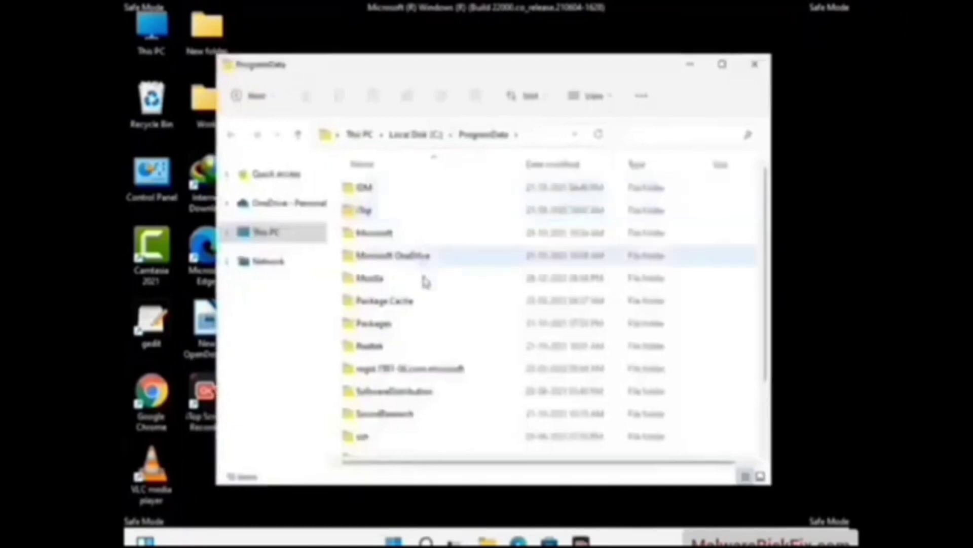
Delete the Mozilla folder from ProgramData and close the window
{"action": "scroll", "coordinate": [446, 327], "scroll_direction": "down", "scroll_amount": 1}
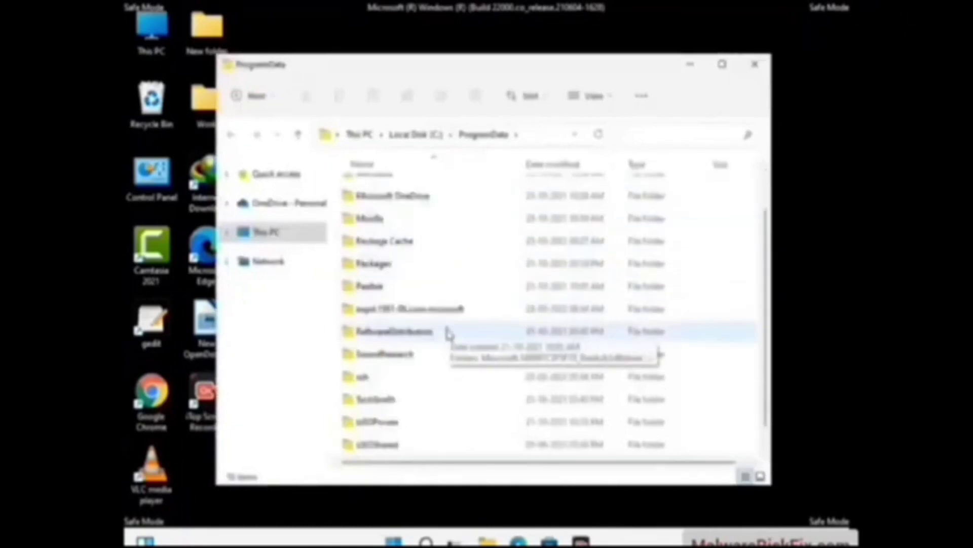
{"action": "scroll", "coordinate": [444, 349], "scroll_direction": "down", "scroll_amount": 1}
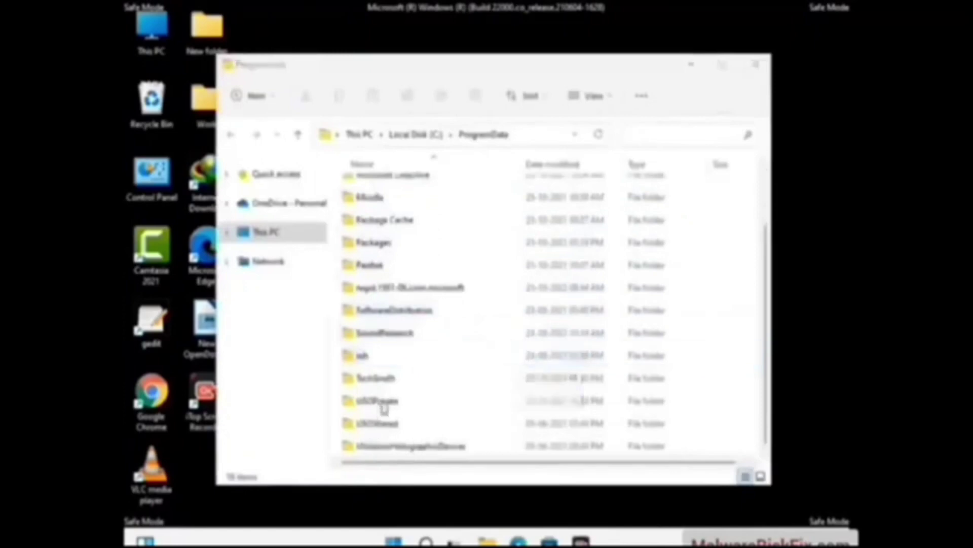
{"action": "left_click", "coordinate": [382, 197]}
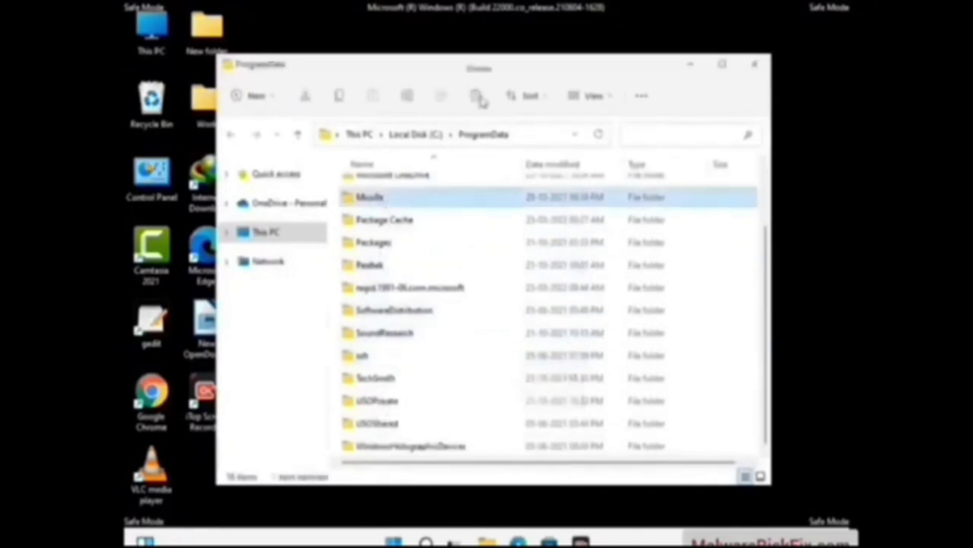
{"action": "left_click", "coordinate": [481, 99]}
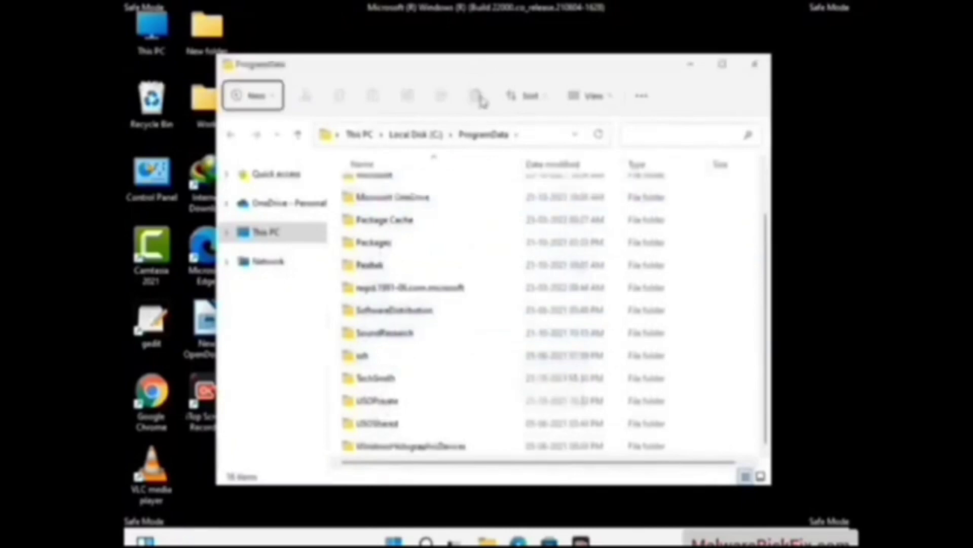
{"action": "scroll", "coordinate": [501, 325], "scroll_direction": "up", "scroll_amount": 1}
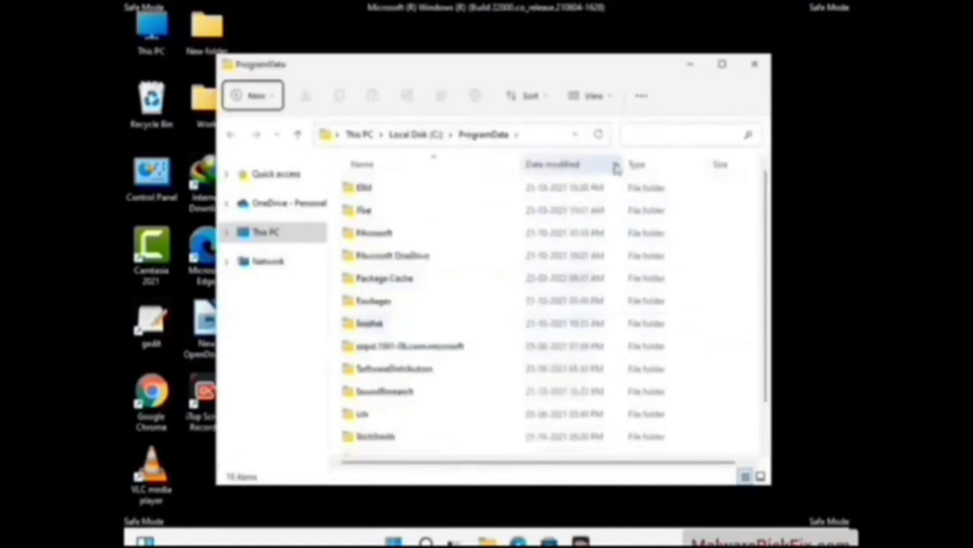
{"action": "left_click", "coordinate": [757, 64]}
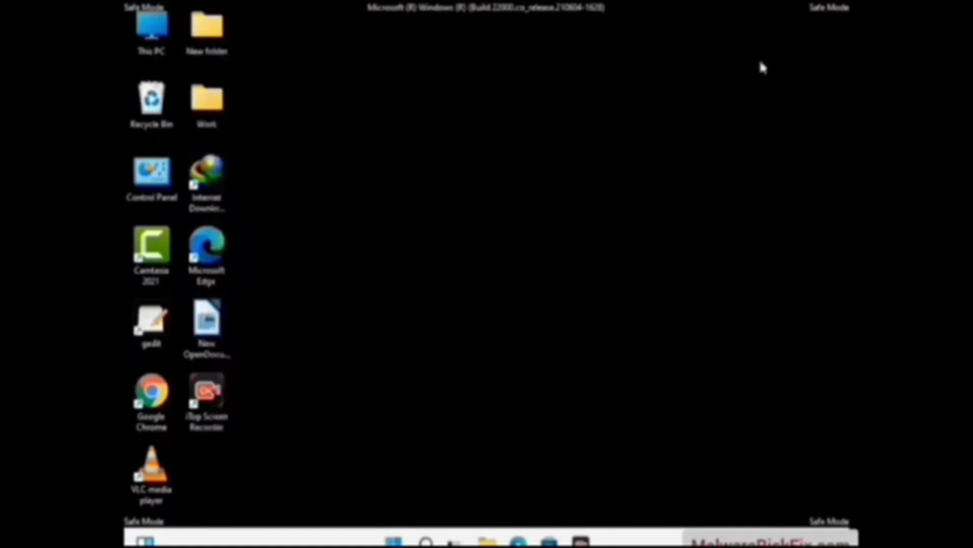
{"action": "key", "text": "super+r"}
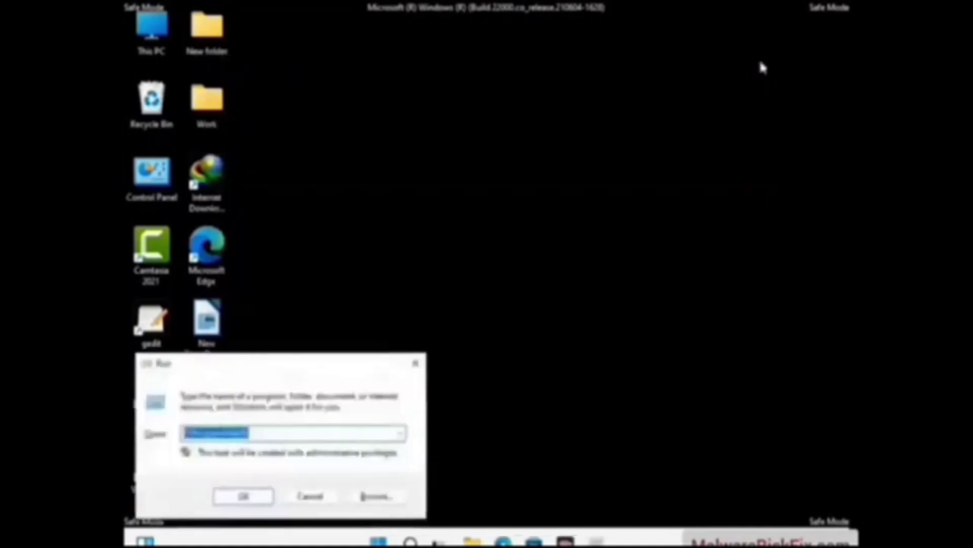
{"action": "left_click_drag", "start_coordinate": [320, 364], "coordinate": [508, 203]}
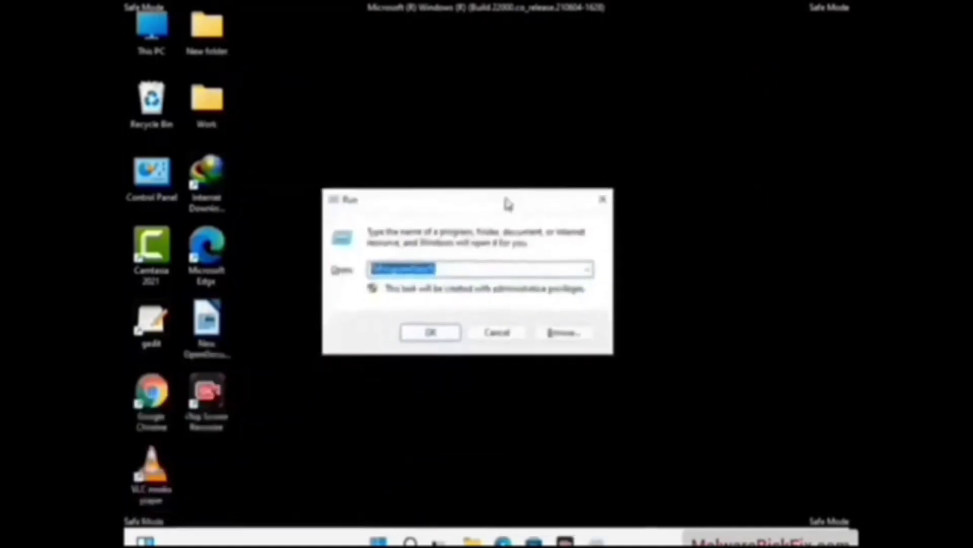
{"action": "type", "text": "%temp"}
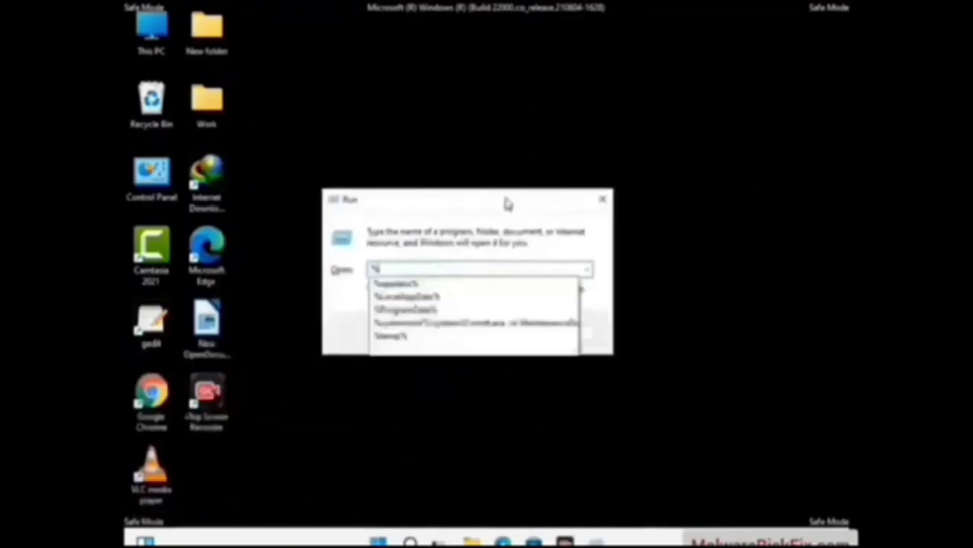
{"action": "type", "text": "Data%"}
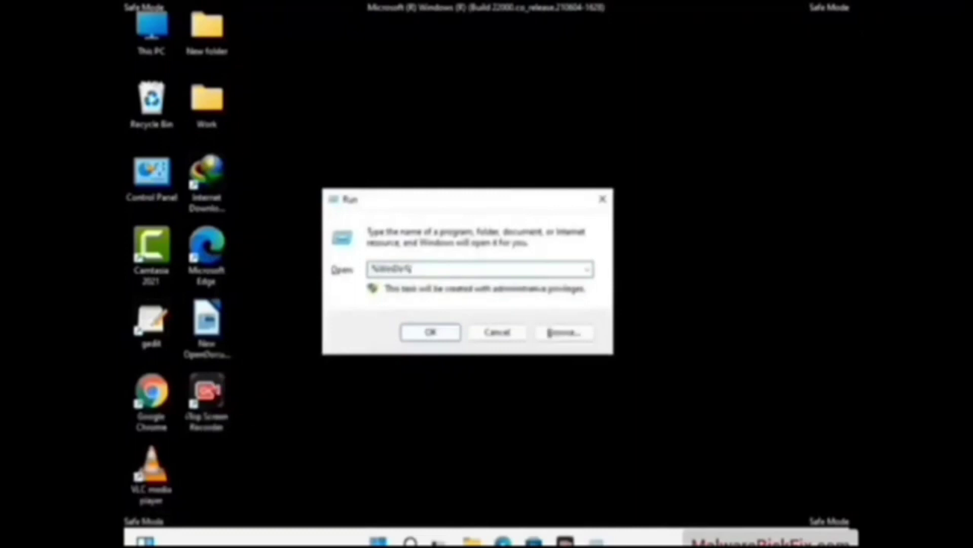
{"action": "key", "text": "Return"}
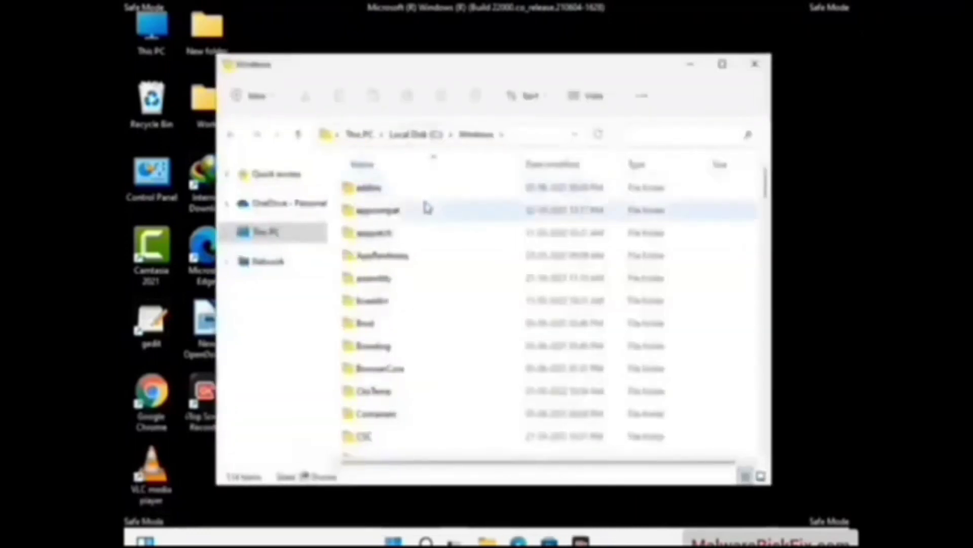
{"action": "scroll", "coordinate": [431, 344], "scroll_direction": "down", "scroll_amount": 3}
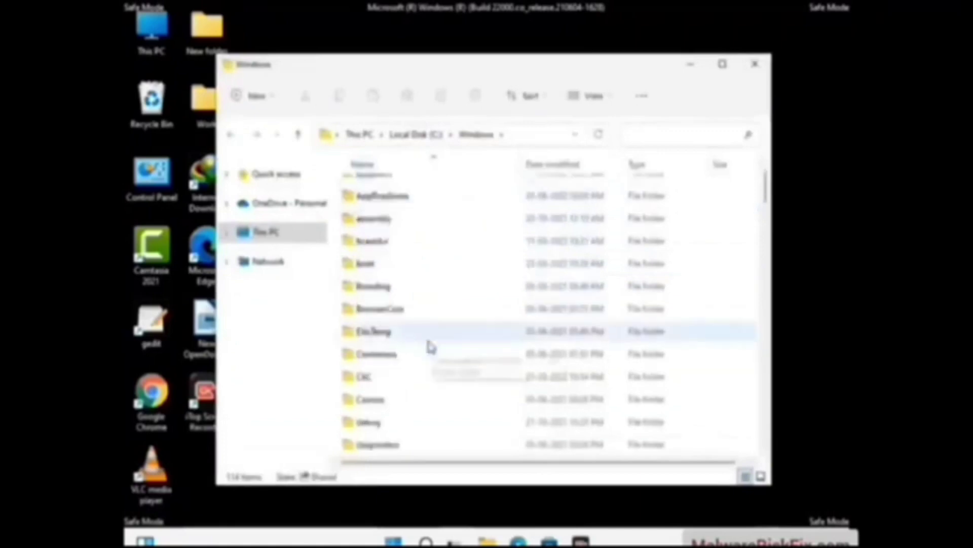
{"action": "scroll", "coordinate": [432, 350], "scroll_direction": "down", "scroll_amount": 1}
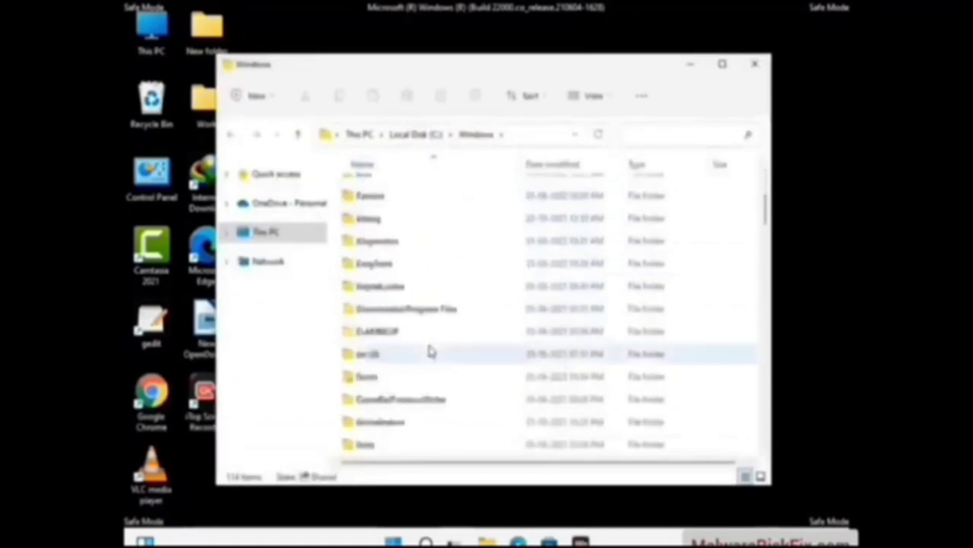
{"action": "scroll", "coordinate": [431, 350], "scroll_direction": "down", "scroll_amount": 6}
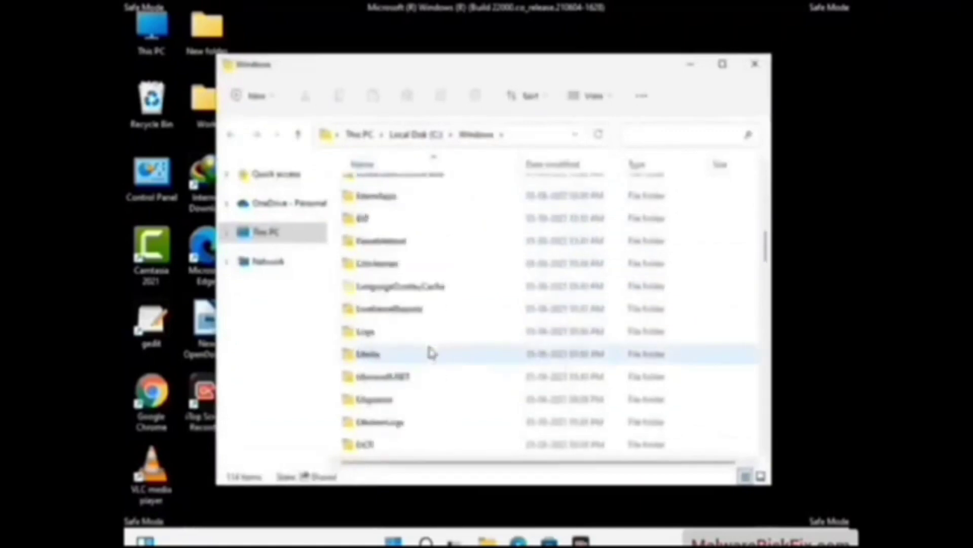
{"action": "scroll", "coordinate": [431, 352], "scroll_direction": "down", "scroll_amount": 6}
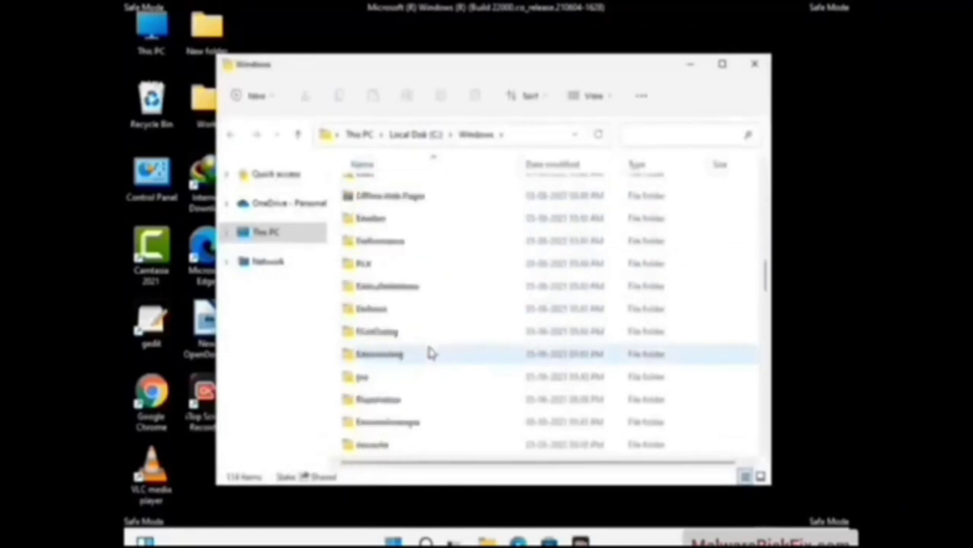
{"action": "scroll", "coordinate": [431, 352], "scroll_direction": "down", "scroll_amount": 6}
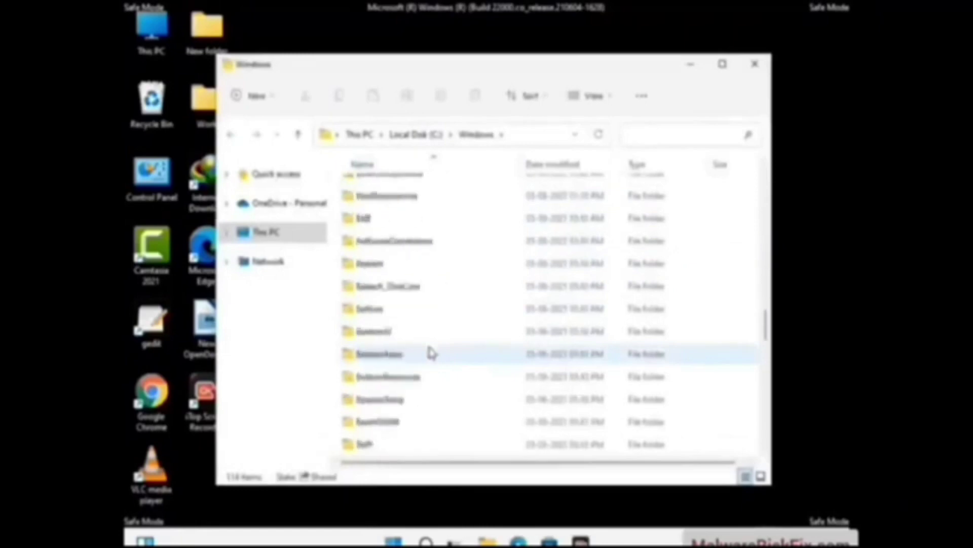
{"action": "scroll", "coordinate": [431, 352], "scroll_direction": "down", "scroll_amount": 6}
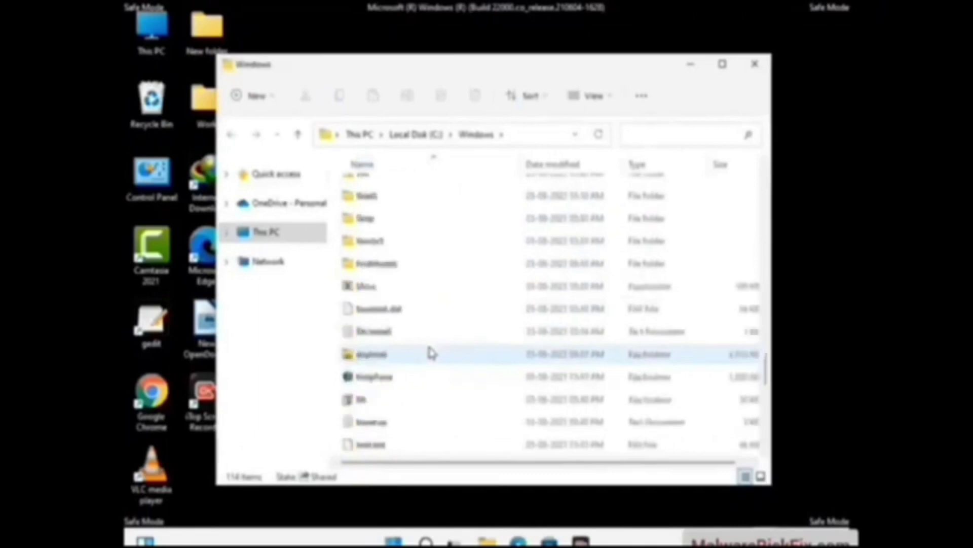
{"action": "scroll", "coordinate": [431, 352], "scroll_direction": "down", "scroll_amount": 2}
{"action": "scroll", "coordinate": [432, 352], "scroll_direction": "down", "scroll_amount": 1}
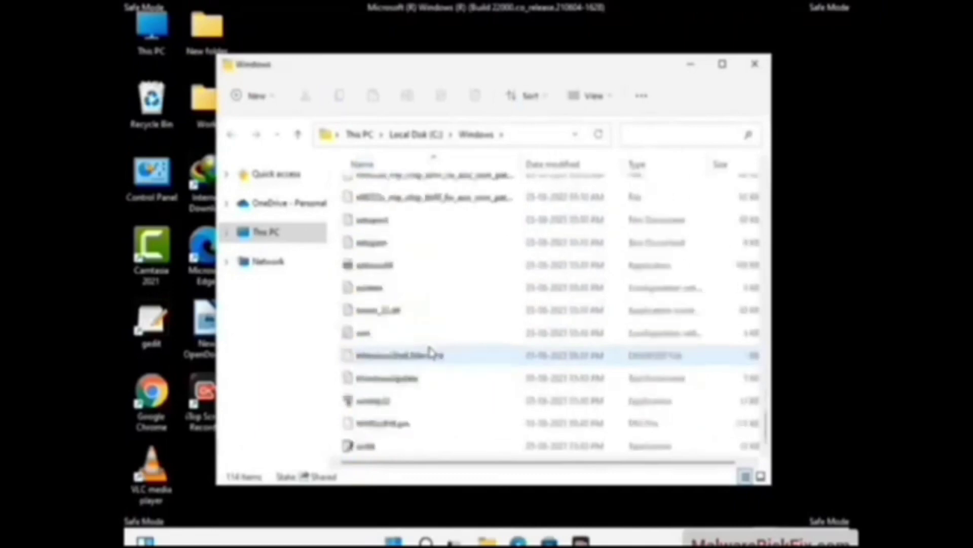
{"action": "scroll", "coordinate": [432, 353], "scroll_direction": "up", "scroll_amount": 5}
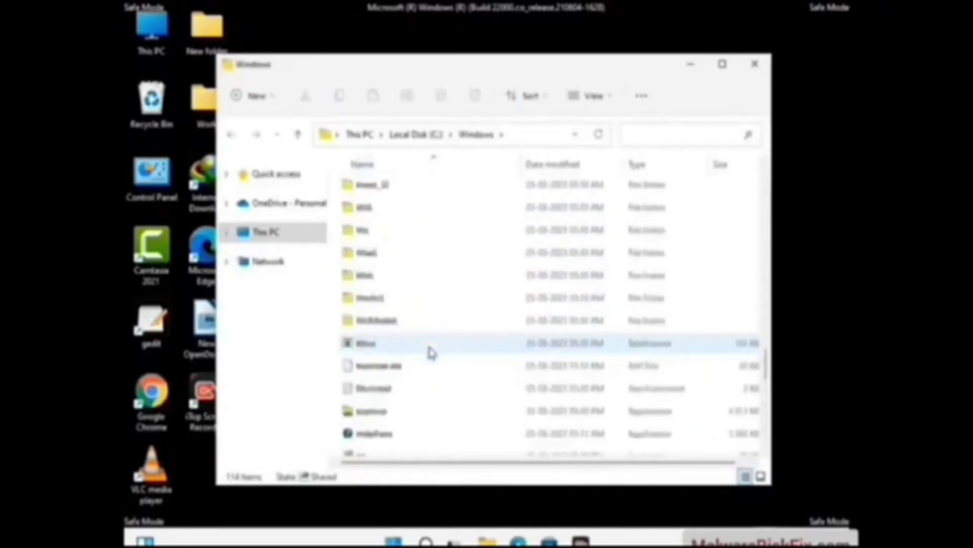
{"action": "scroll", "coordinate": [431, 352], "scroll_direction": "up", "scroll_amount": 3}
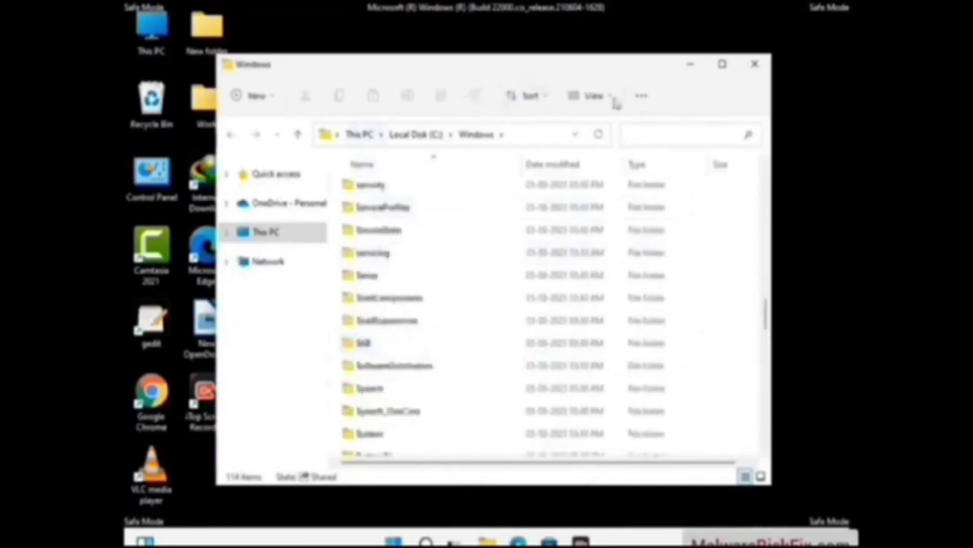
{"action": "left_click", "coordinate": [757, 65]}
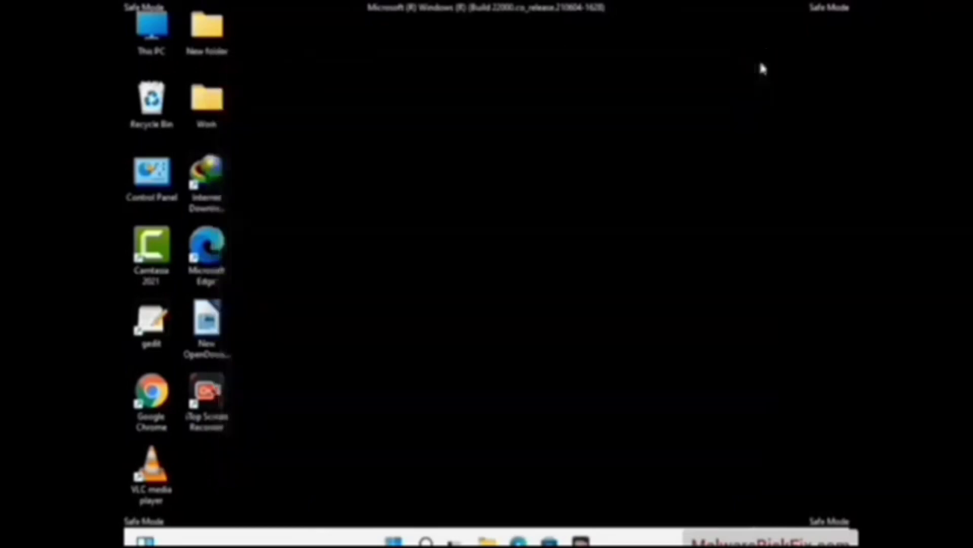
Open the user's Temp folder by running %temp% from the Run dialog
{"action": "key", "text": "super+r"}
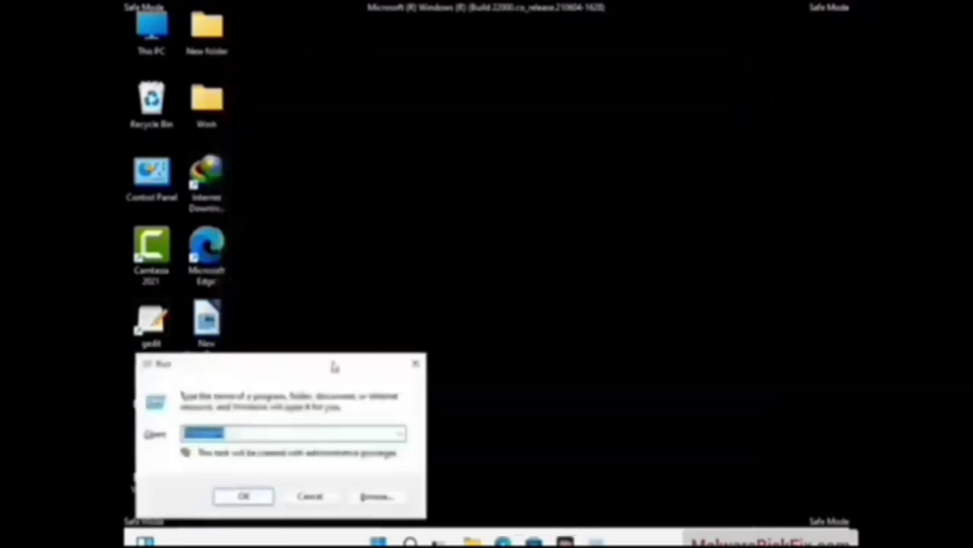
{"action": "left_click_drag", "start_coordinate": [332, 366], "coordinate": [553, 135]}
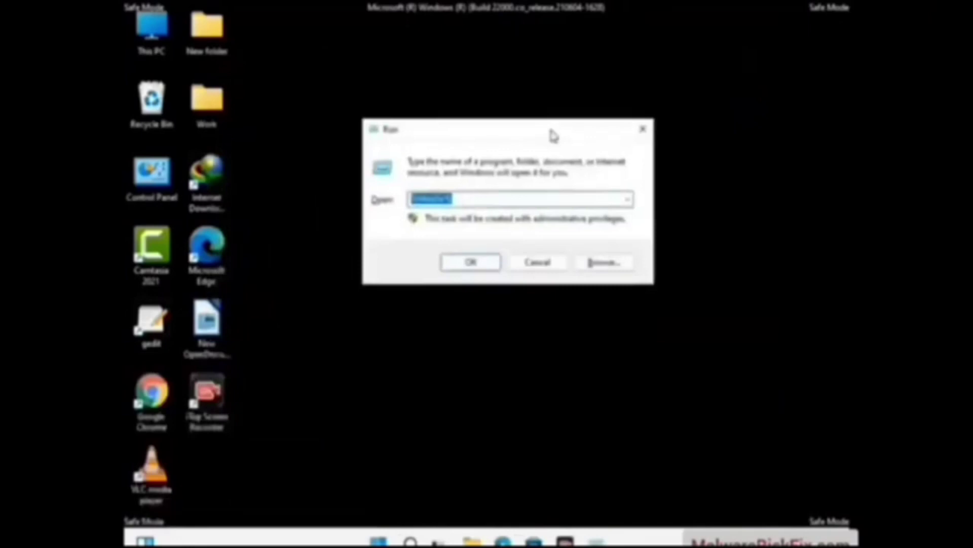
{"action": "type", "text": "%temp"}
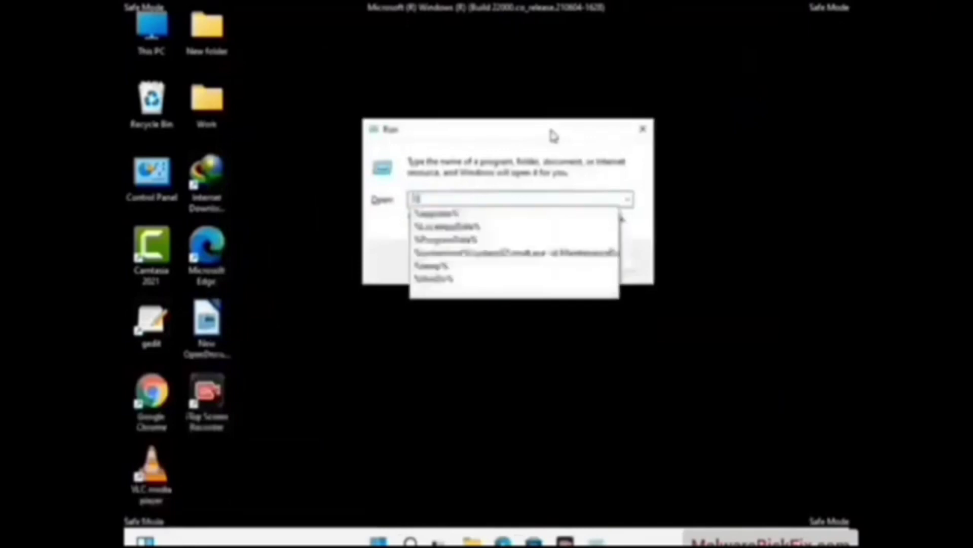
{"action": "type", "text": "%"}
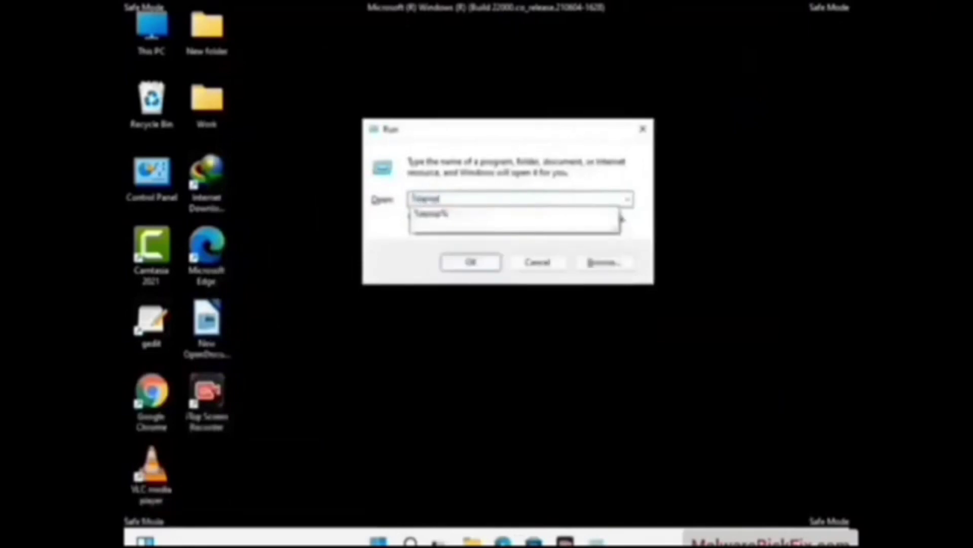
{"action": "left_click", "coordinate": [621, 218]}
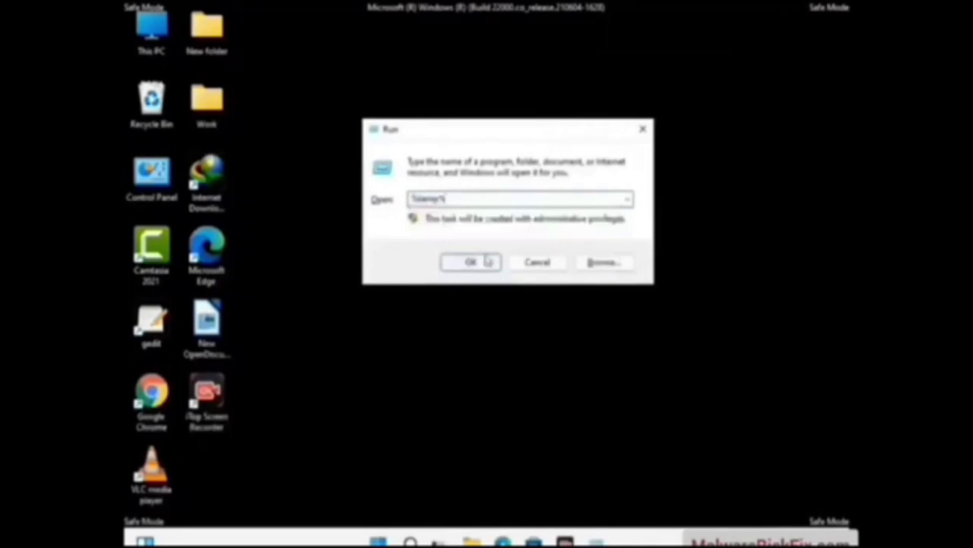
{"action": "left_click", "coordinate": [471, 261]}
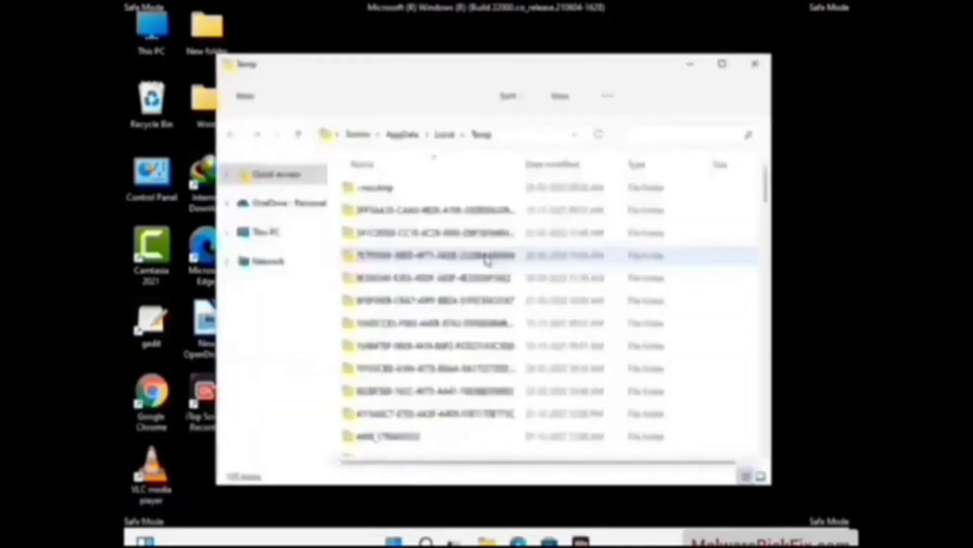
Select everything in Temp, delete it, and close the window
{"action": "left_click", "coordinate": [443, 303]}
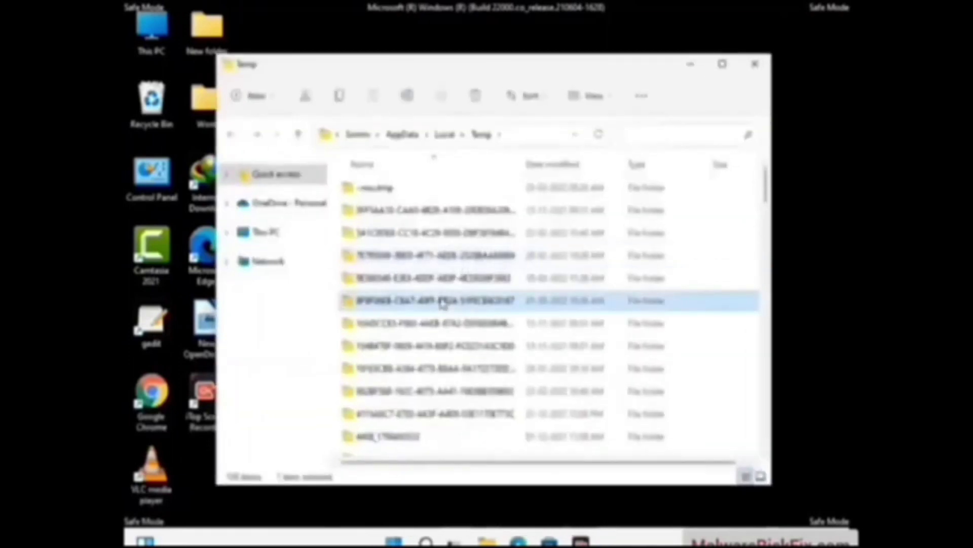
{"action": "key", "text": "ctrl+a"}
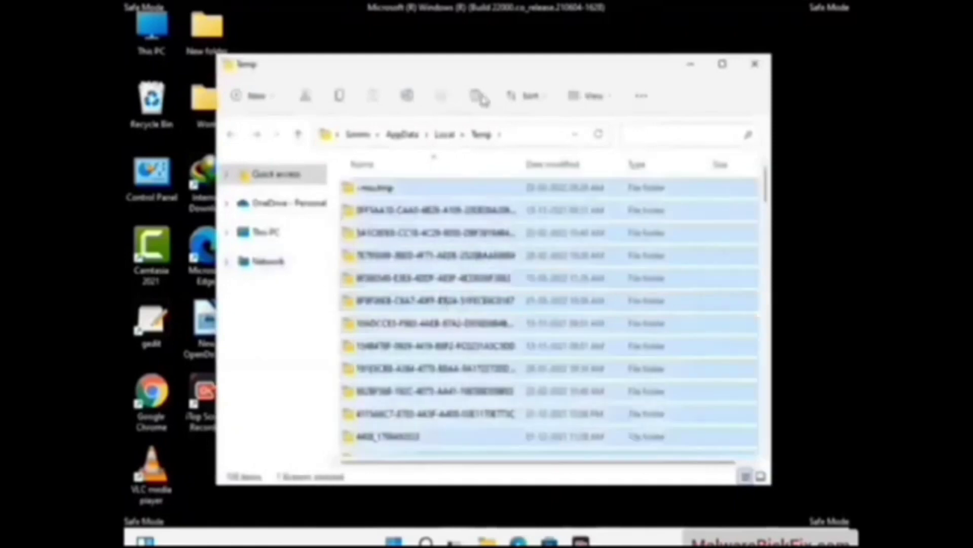
{"action": "left_click", "coordinate": [477, 96]}
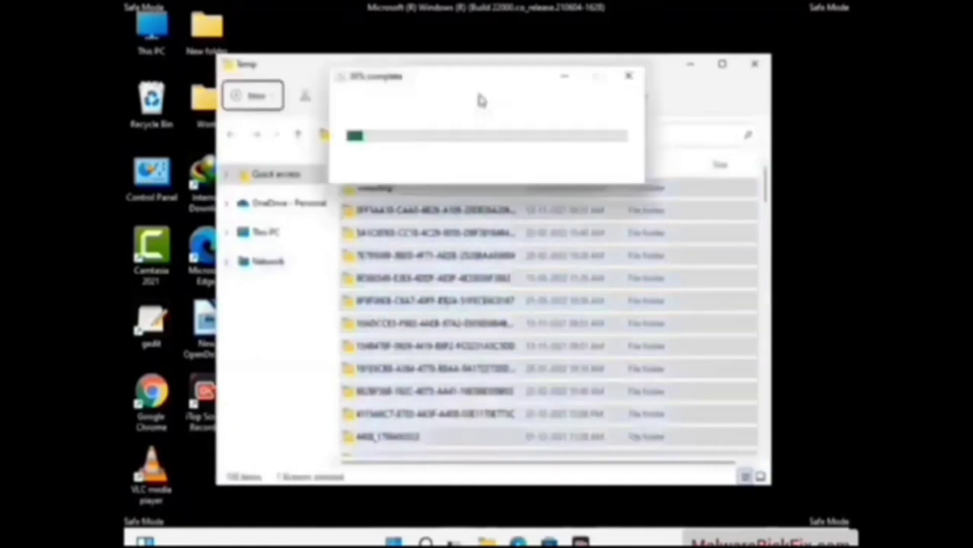
{"action": "left_click", "coordinate": [755, 64]}
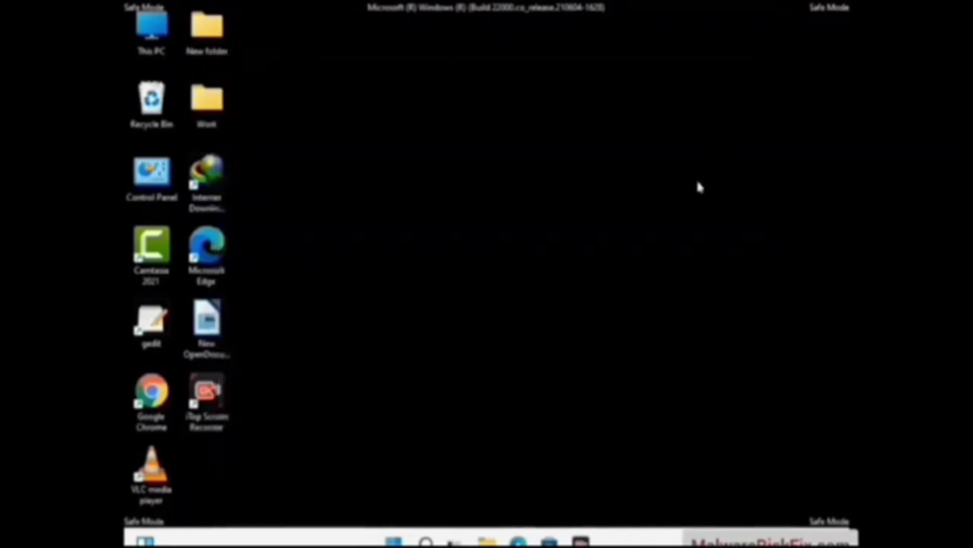
Run 'temp' to open C:\Windows\Temp, delete all six items, and close the window
{"action": "key", "text": "super+r"}
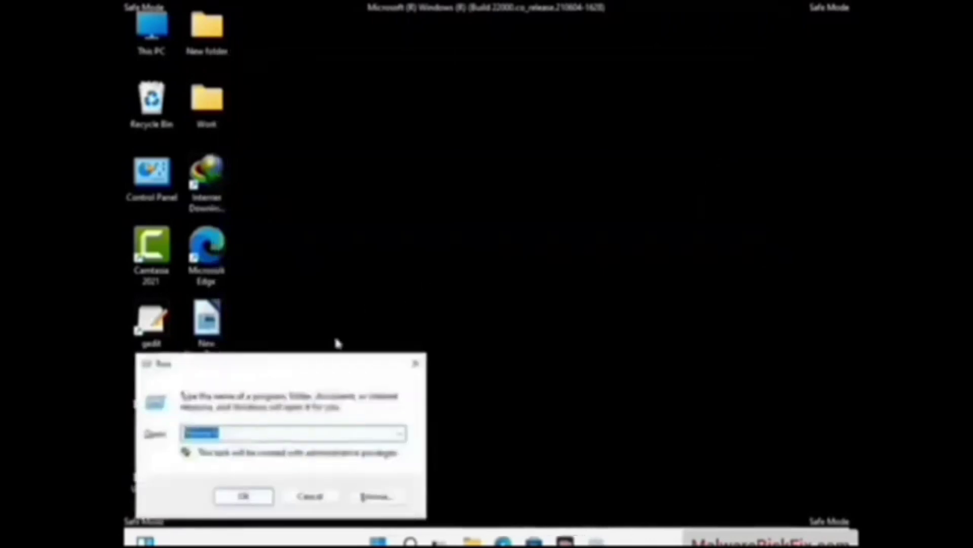
{"action": "left_click_drag", "start_coordinate": [333, 362], "coordinate": [556, 147]}
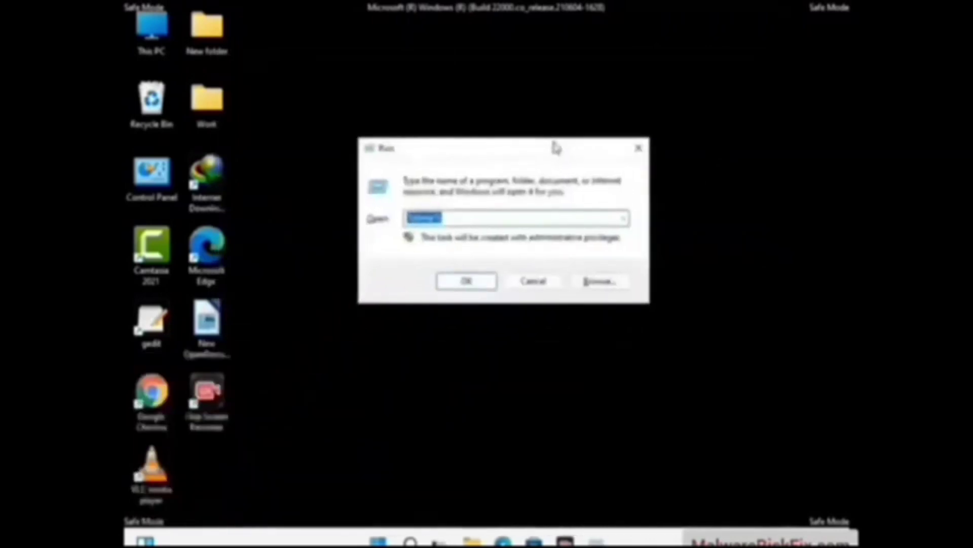
{"action": "type", "text": "temp"}
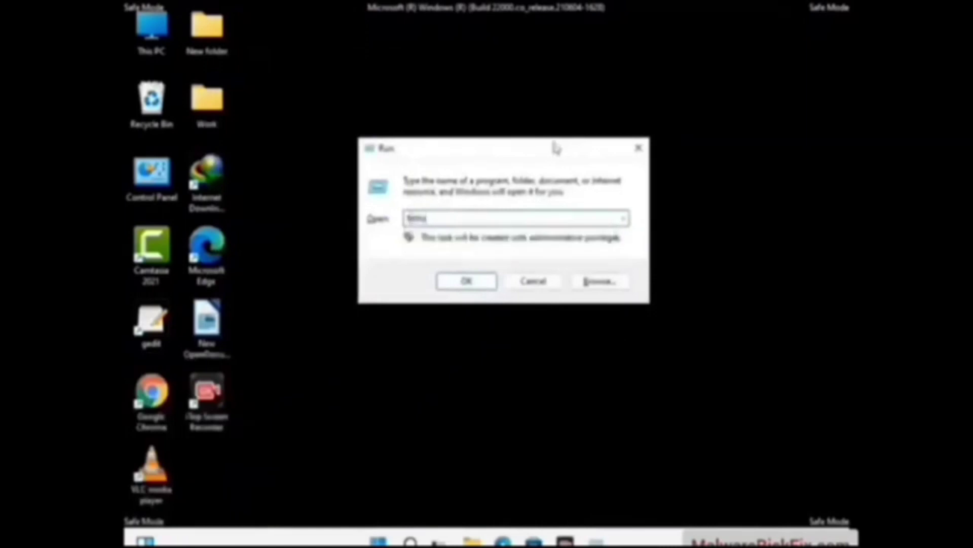
{"action": "key", "text": "Return"}
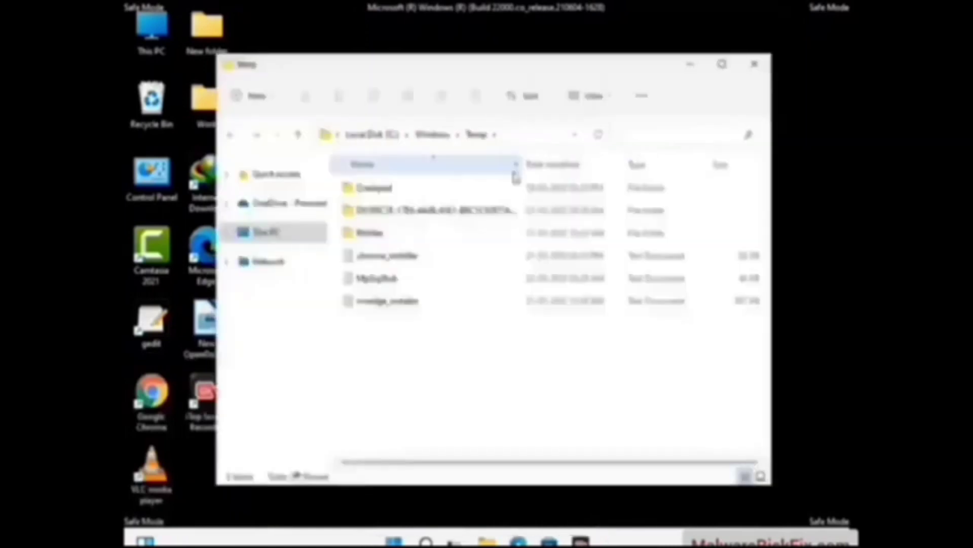
{"action": "key", "text": "ctrl+a"}
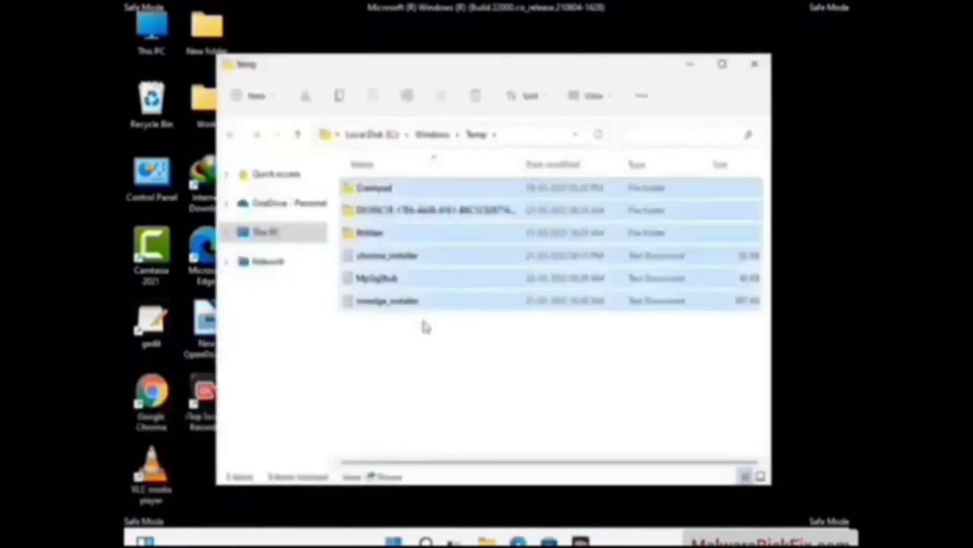
{"action": "left_click", "coordinate": [477, 98]}
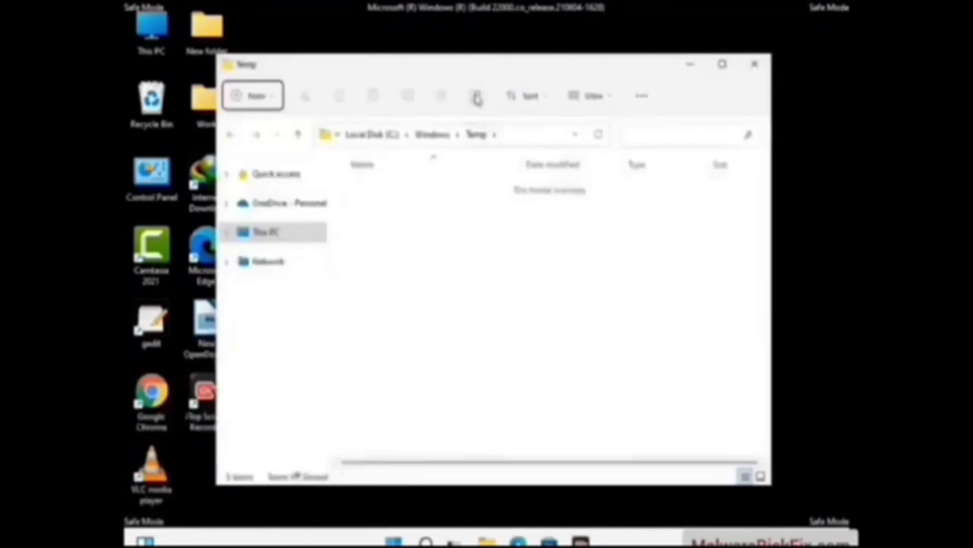
{"action": "left_click", "coordinate": [761, 72]}
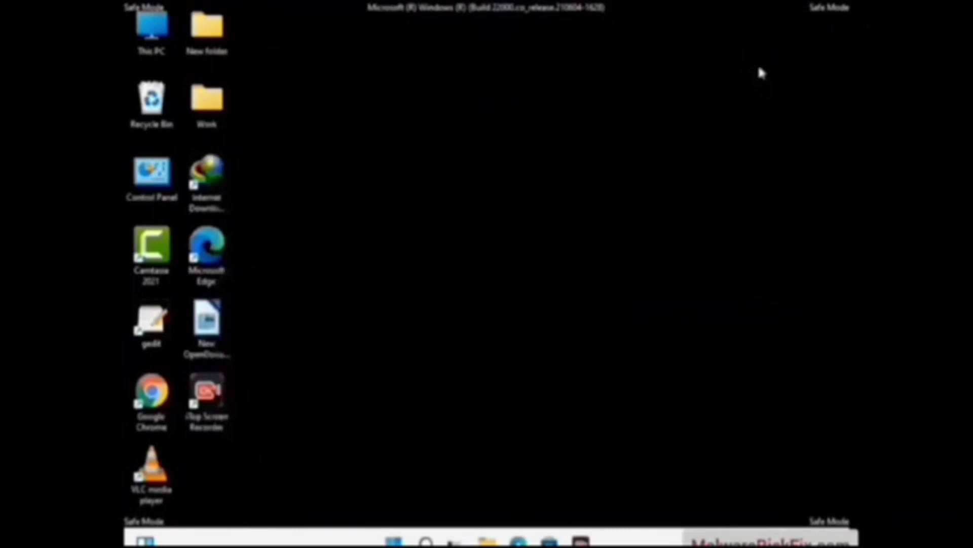
Launch Registry Editor from the Run prompt
{"action": "key", "text": "super+r"}
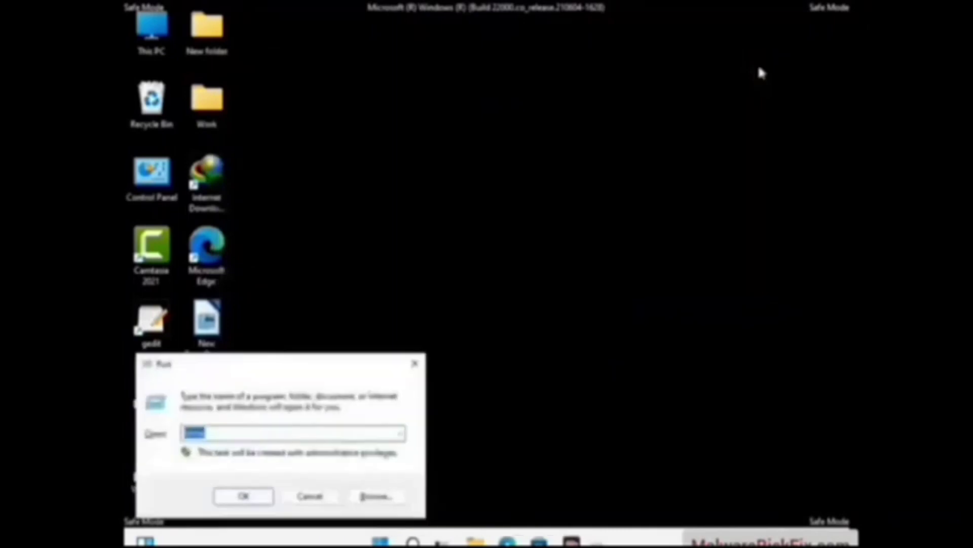
{"action": "left_click_drag", "start_coordinate": [299, 362], "coordinate": [506, 125]}
{"action": "type", "text": "ms"}
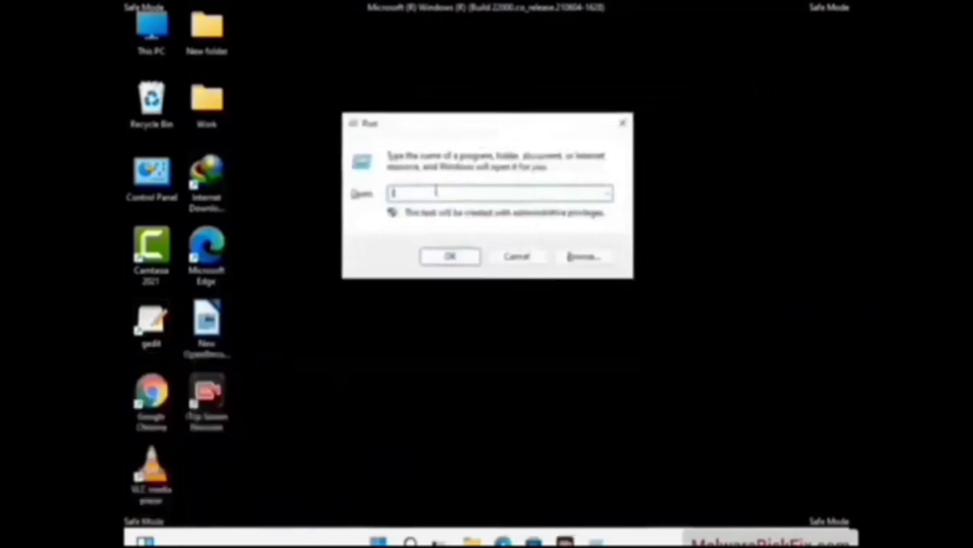
{"action": "type", "text": "gedit"}
{"action": "key", "text": "Return"}
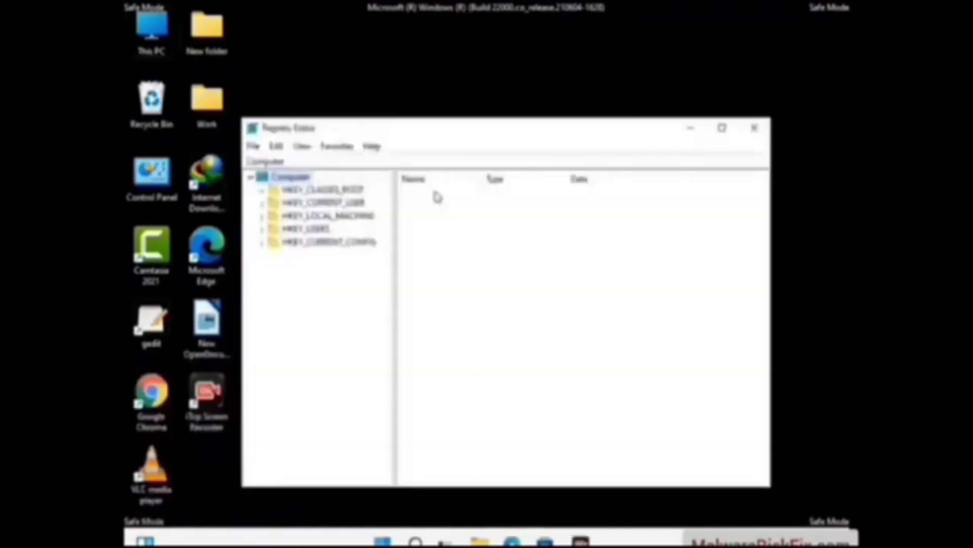
Expand HKEY_CURRENT_USER > Software > Microsoft in the registry tree
{"action": "left_click", "coordinate": [327, 215]}
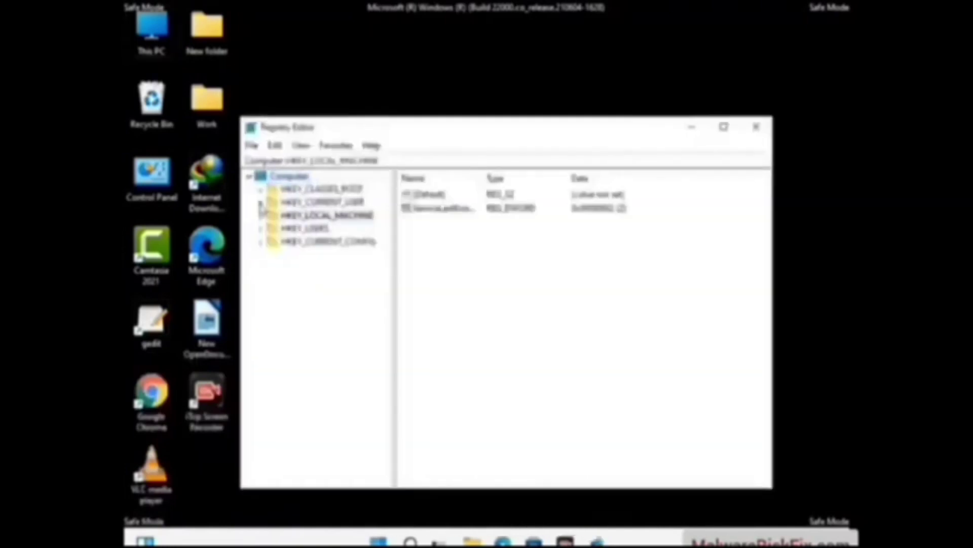
{"action": "left_click", "coordinate": [260, 202]}
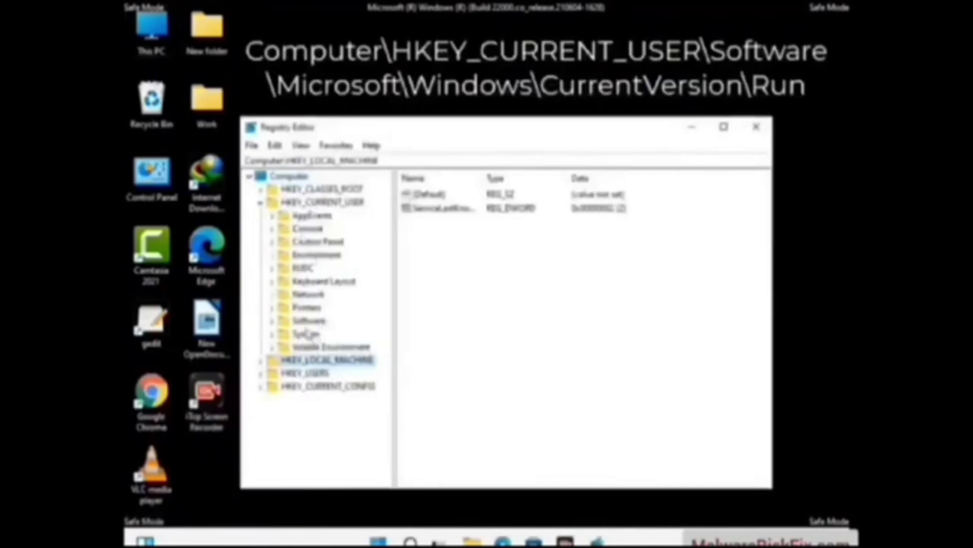
{"action": "left_click", "coordinate": [304, 324]}
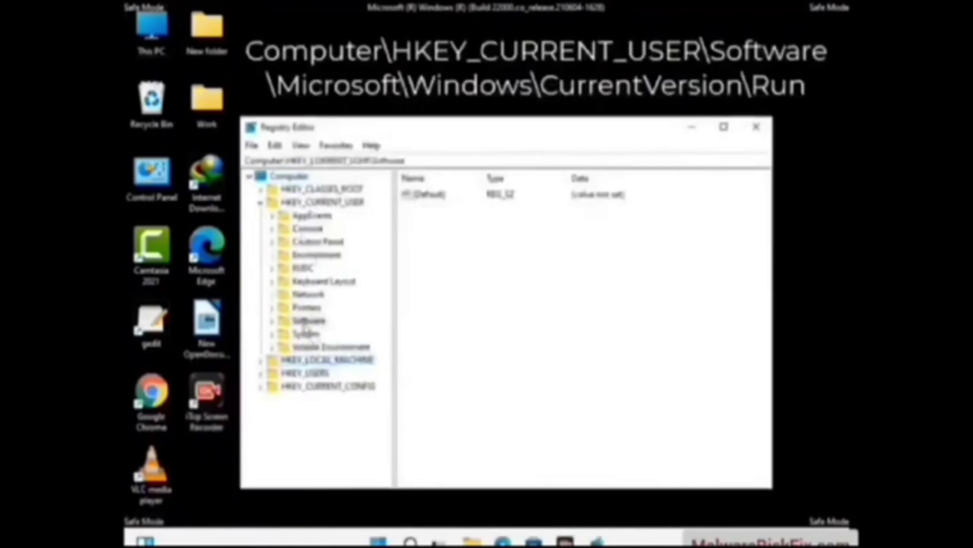
{"action": "left_click", "coordinate": [273, 322]}
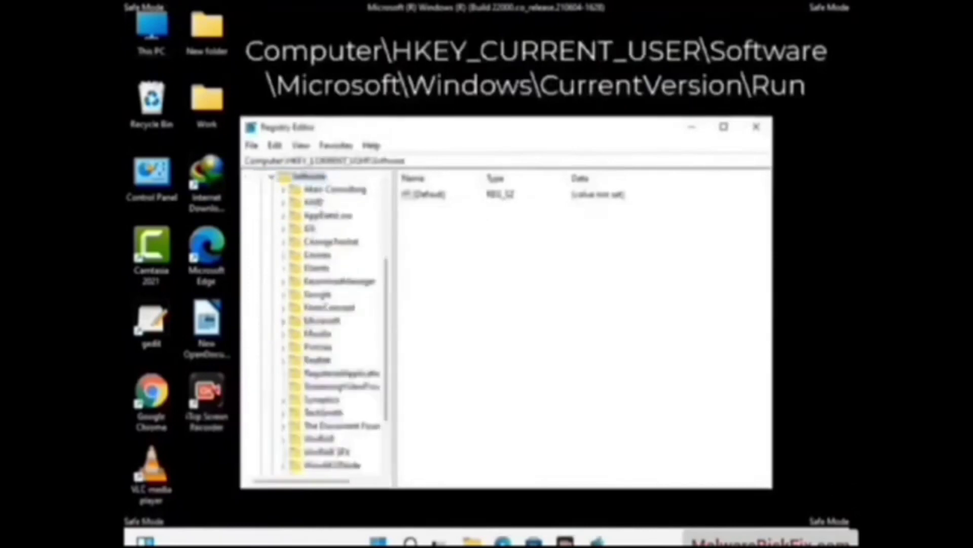
{"action": "double_click", "coordinate": [319, 321]}
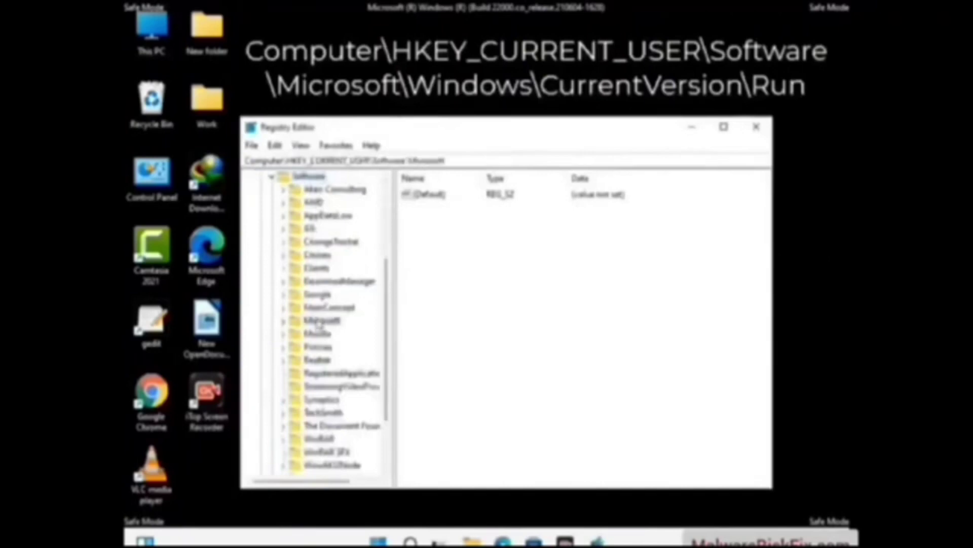
Open Windows > CurrentVersion and select the Run key to list its startup values
{"action": "scroll", "coordinate": [358, 235], "scroll_direction": "down", "scroll_amount": 4}
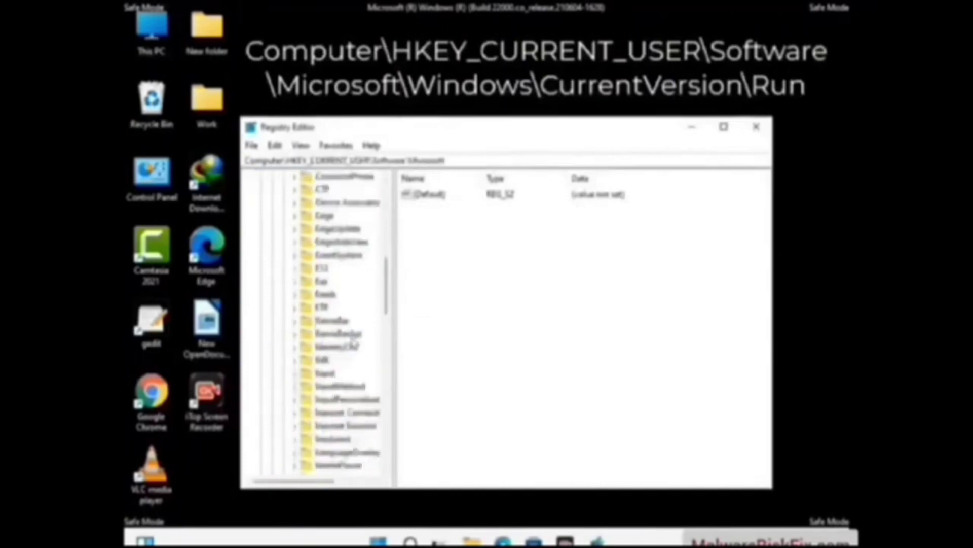
{"action": "scroll", "coordinate": [354, 341], "scroll_direction": "down", "scroll_amount": 3}
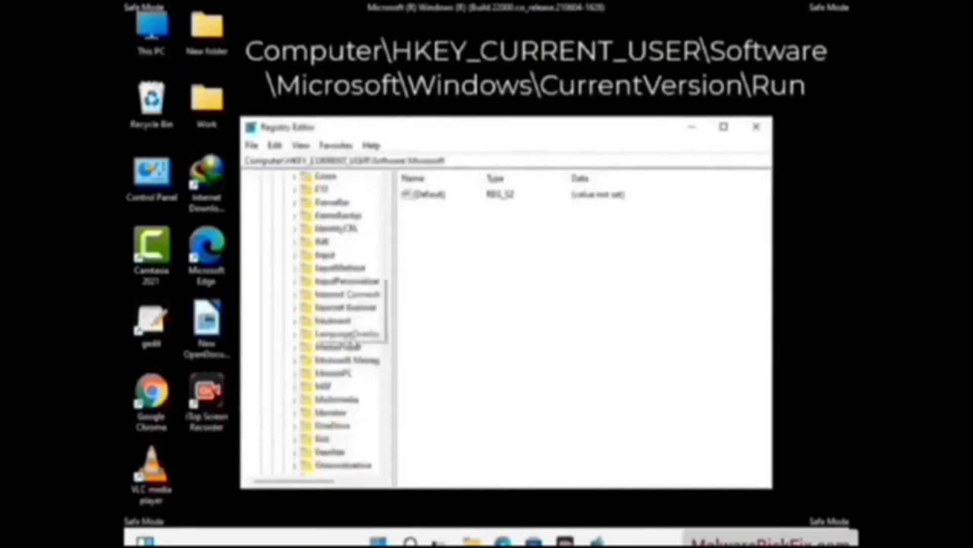
{"action": "scroll", "coordinate": [353, 343], "scroll_direction": "down", "scroll_amount": 6}
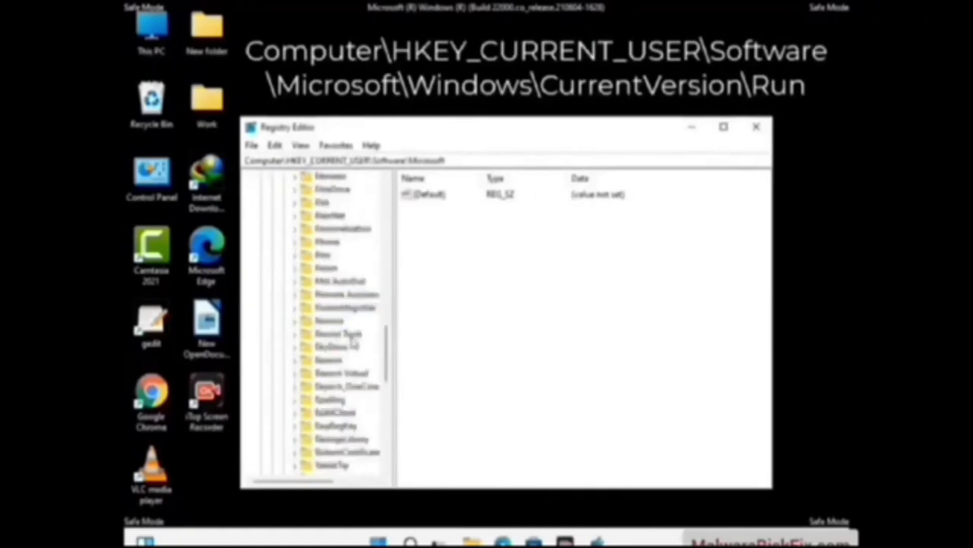
{"action": "scroll", "coordinate": [353, 342], "scroll_direction": "down", "scroll_amount": 4}
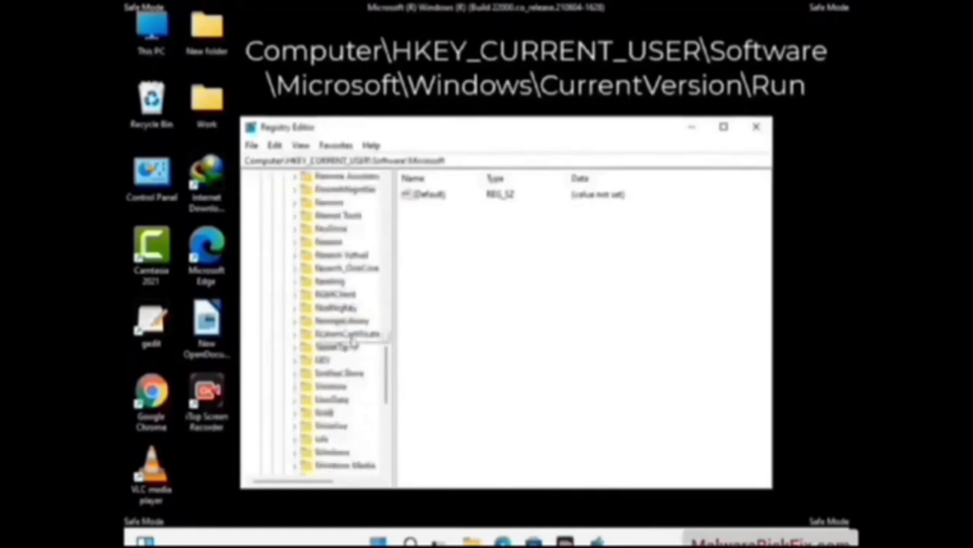
{"action": "double_click", "coordinate": [343, 375]}
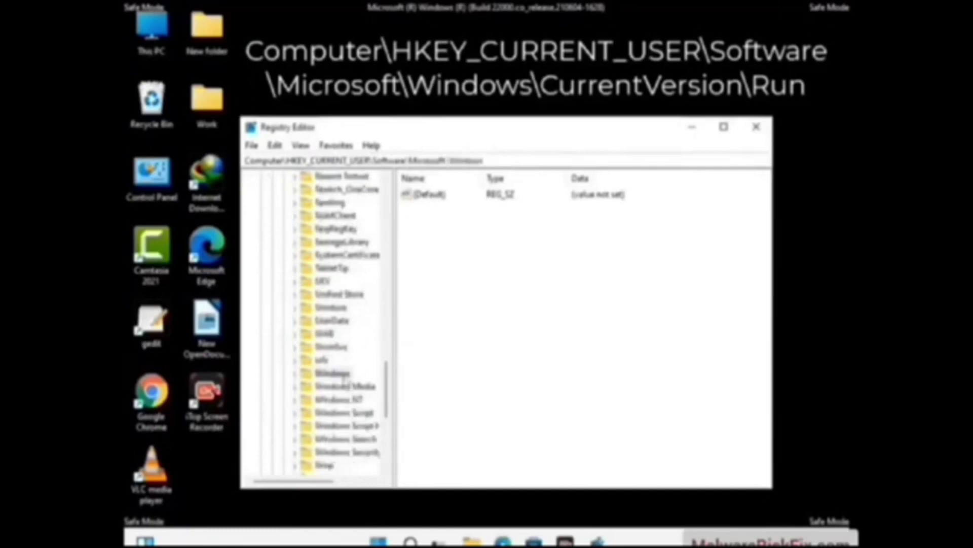
{"action": "scroll", "coordinate": [355, 369], "scroll_direction": "down", "scroll_amount": 1}
{"action": "double_click", "coordinate": [353, 360]}
{"action": "scroll", "coordinate": [353, 350], "scroll_direction": "down", "scroll_amount": 4}
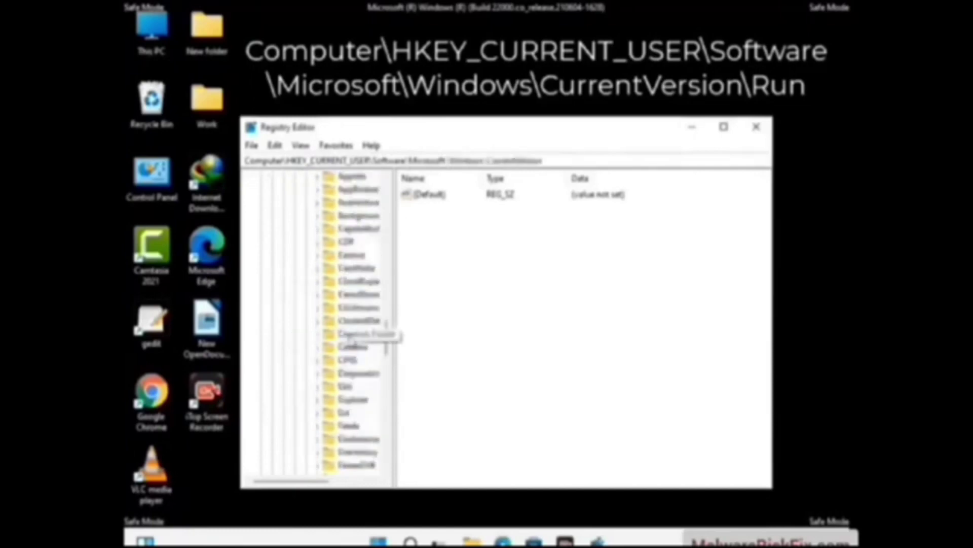
{"action": "scroll", "coordinate": [352, 343], "scroll_direction": "down", "scroll_amount": 4}
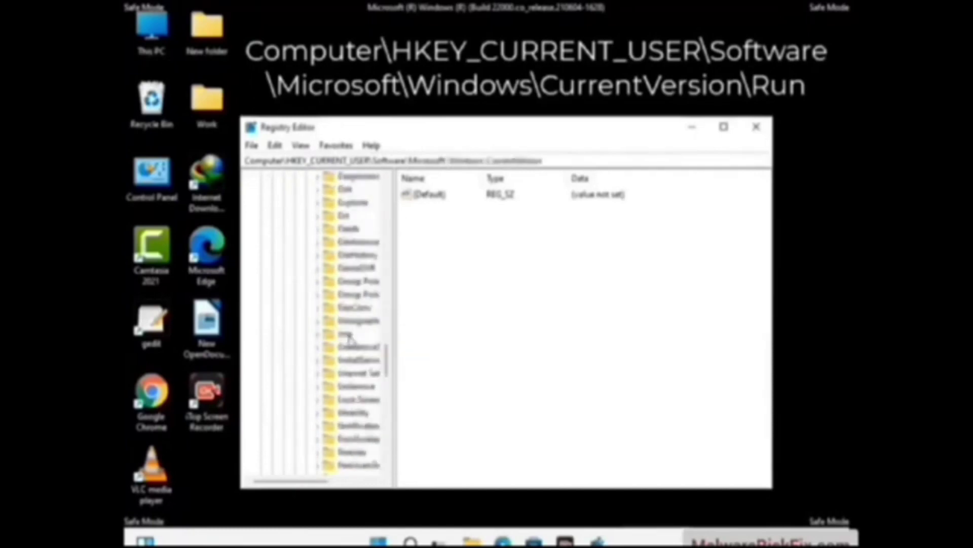
{"action": "scroll", "coordinate": [352, 343], "scroll_direction": "down", "scroll_amount": 1}
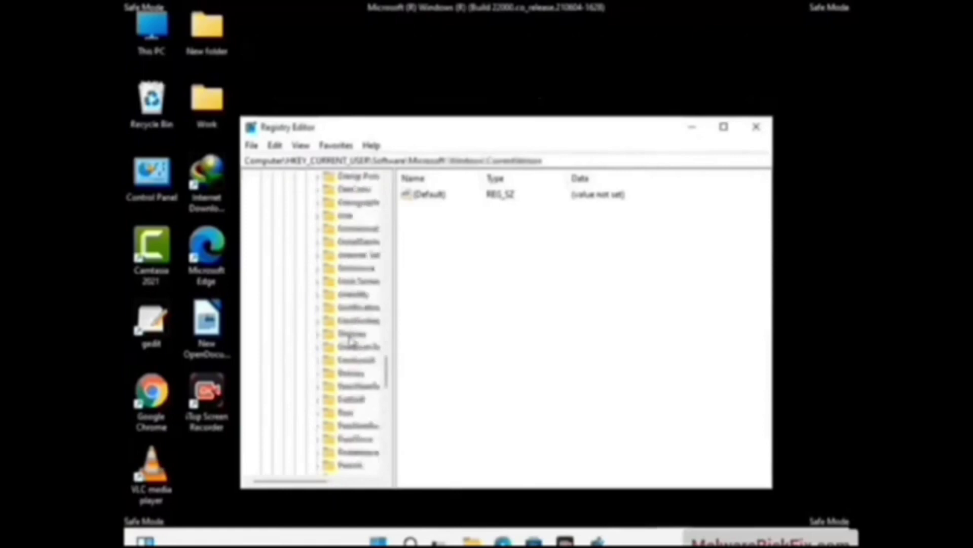
{"action": "scroll", "coordinate": [352, 343], "scroll_direction": "down", "scroll_amount": 1}
{"action": "left_click", "coordinate": [348, 374]}
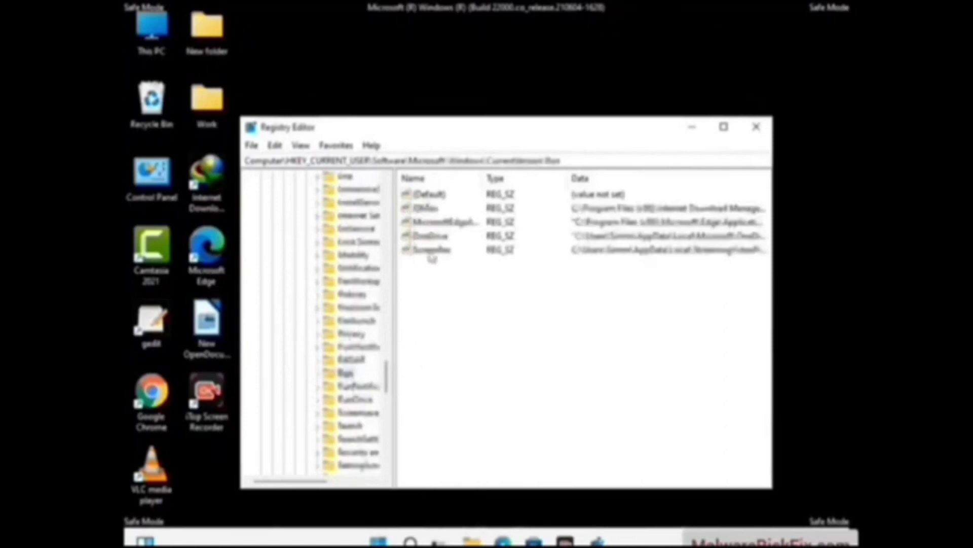
Delete the suspicious last value in the Run key and confirm, leaving (Default), IDMan, Microsoft Edge, OneDrive
{"action": "left_click", "coordinate": [431, 253]}
{"action": "left_click", "coordinate": [435, 255]}
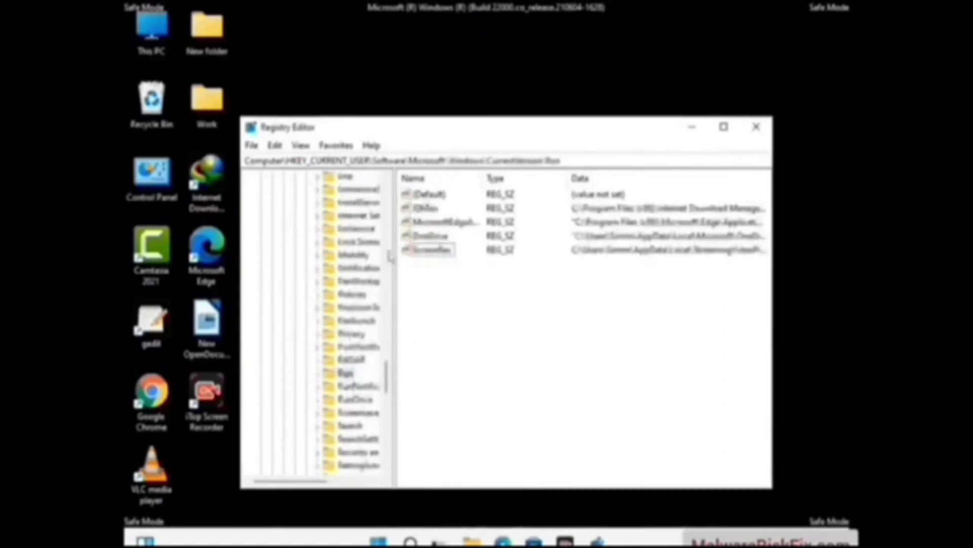
{"action": "left_click", "coordinate": [442, 256]}
{"action": "right_click", "coordinate": [442, 256]}
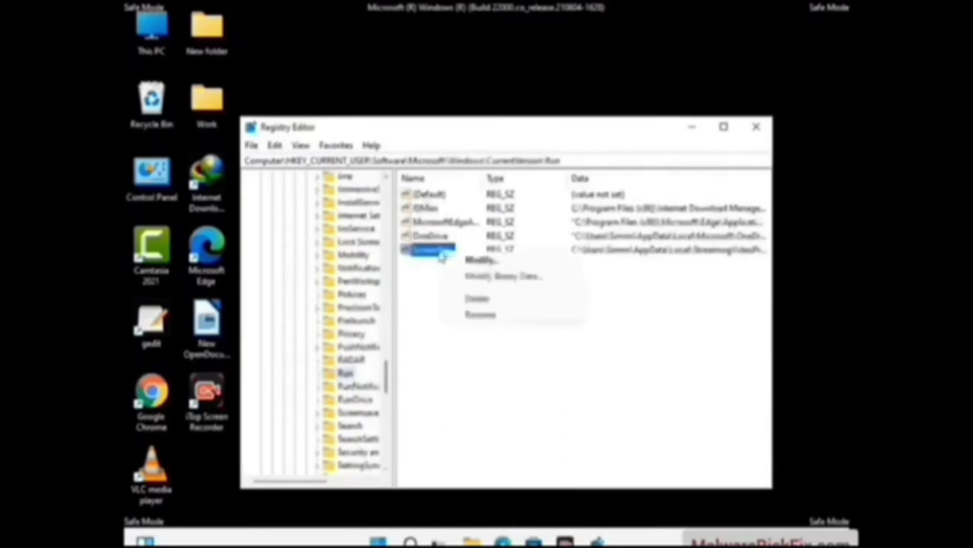
{"action": "left_click", "coordinate": [467, 299]}
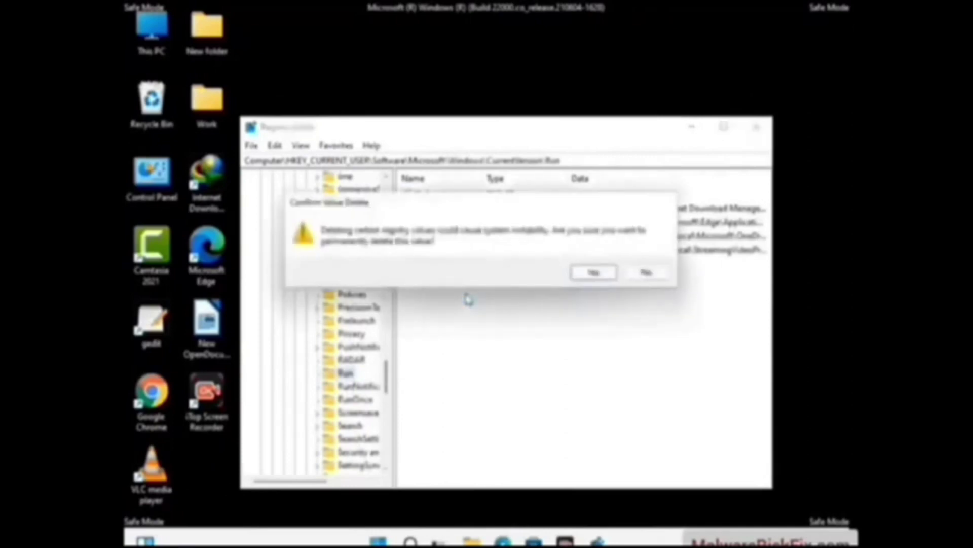
{"action": "left_click", "coordinate": [608, 274]}
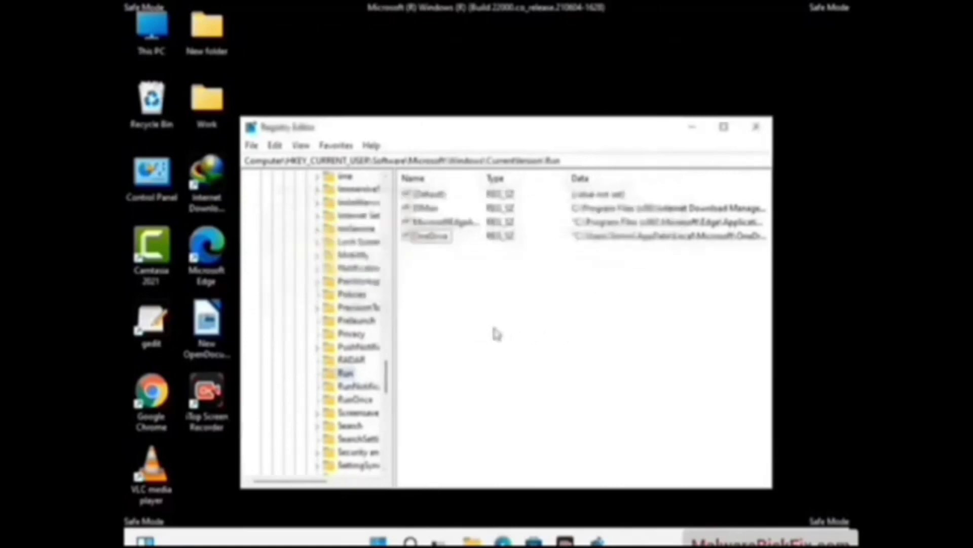
Search the registry for 'idulfbzld', stop the search, and close Registry Editor
{"action": "key", "text": "ctrl+f"}
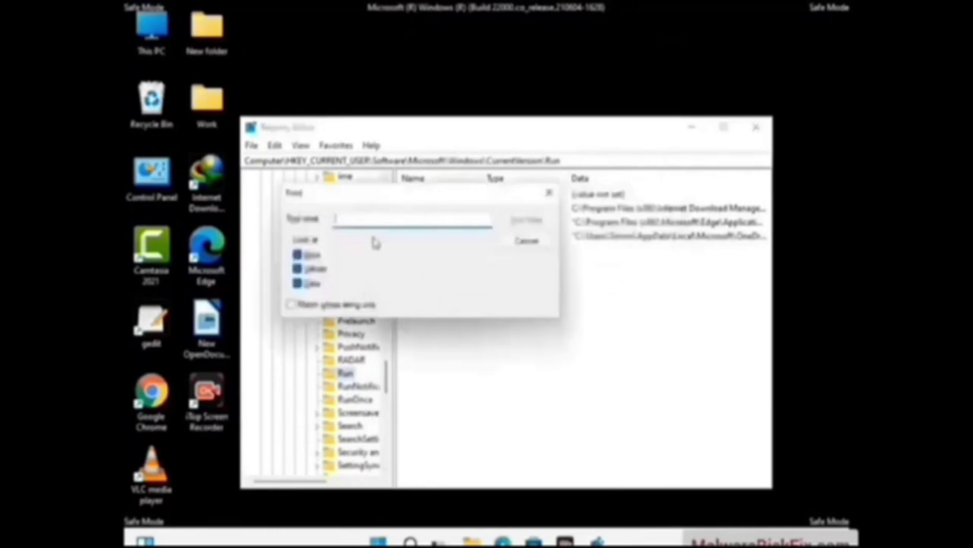
{"action": "type", "text": "idulfbzld"}
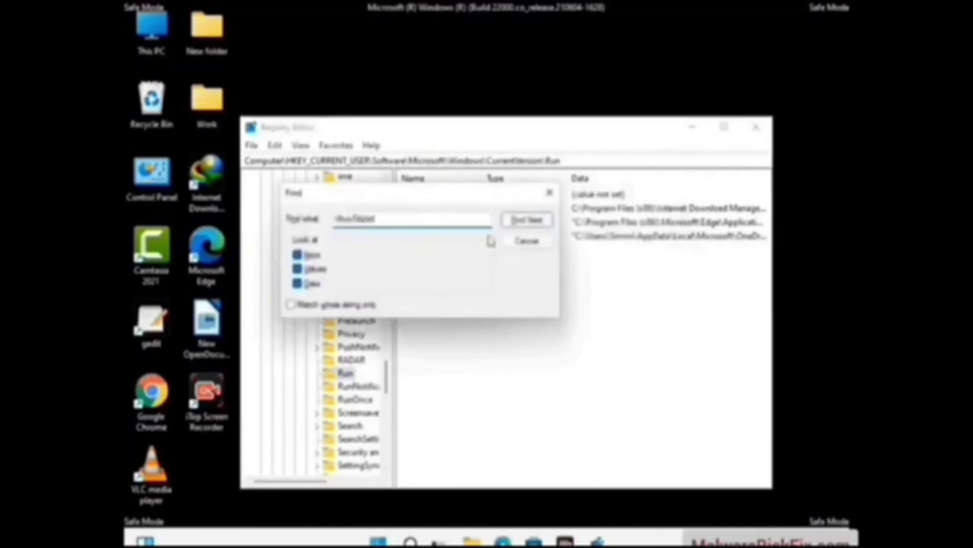
{"action": "left_click", "coordinate": [516, 223]}
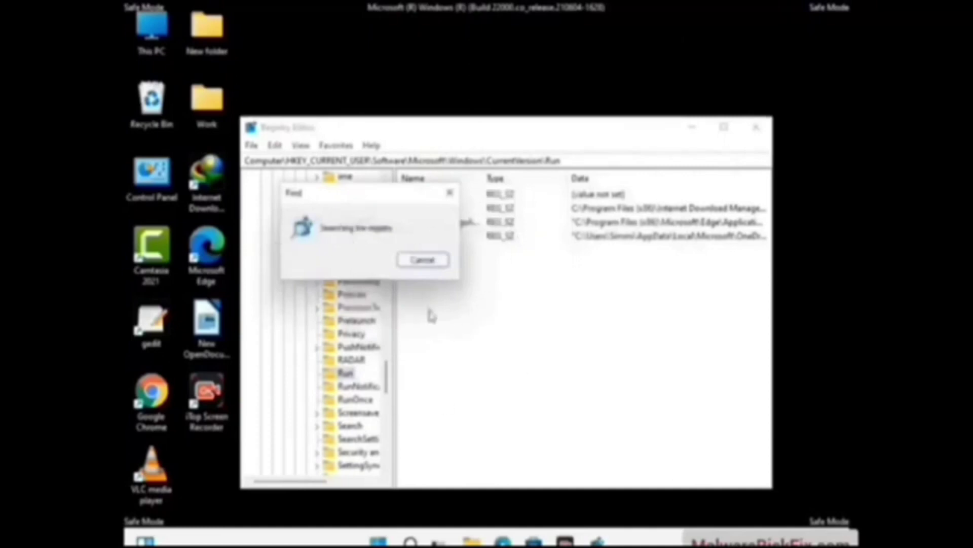
{"action": "left_click", "coordinate": [450, 193]}
{"action": "left_click", "coordinate": [756, 127]}
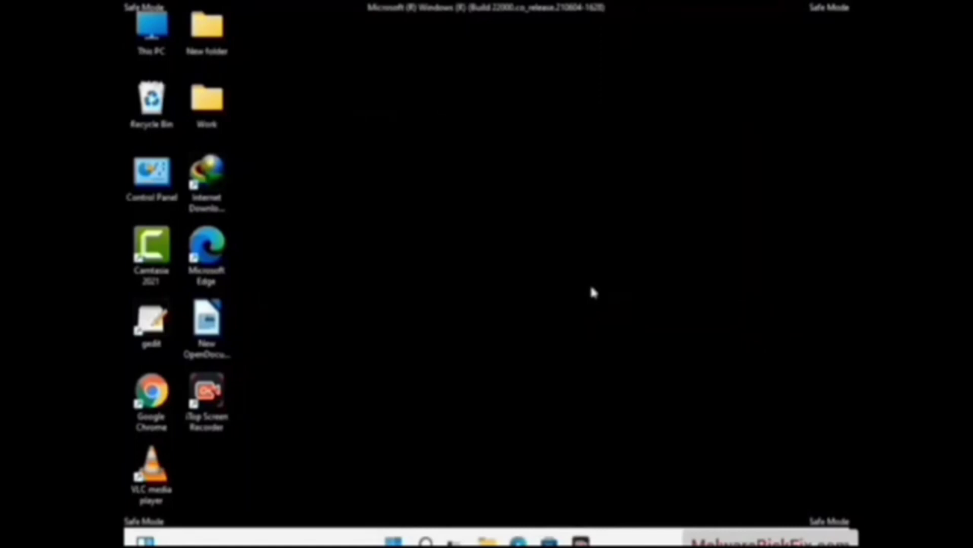
Launch System Configuration via msconfig and uncheck Safe boot on the Boot tab
{"action": "key", "text": "super+r"}
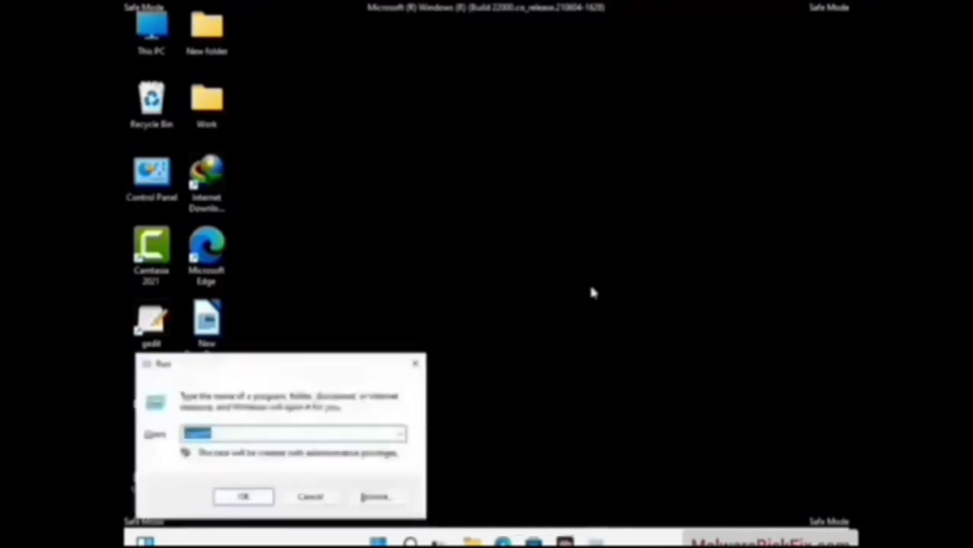
{"action": "left_click_drag", "start_coordinate": [286, 365], "coordinate": [499, 159]}
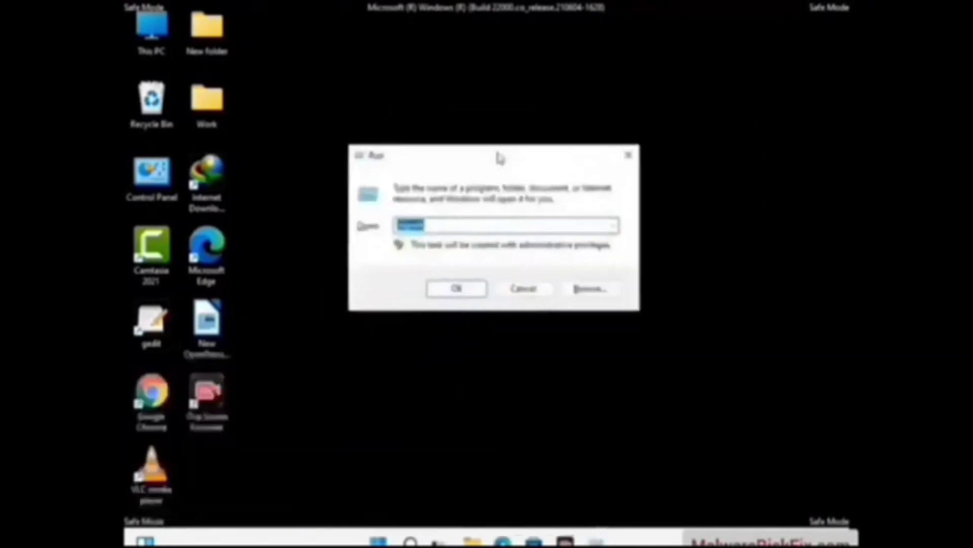
{"action": "type", "text": "con"}
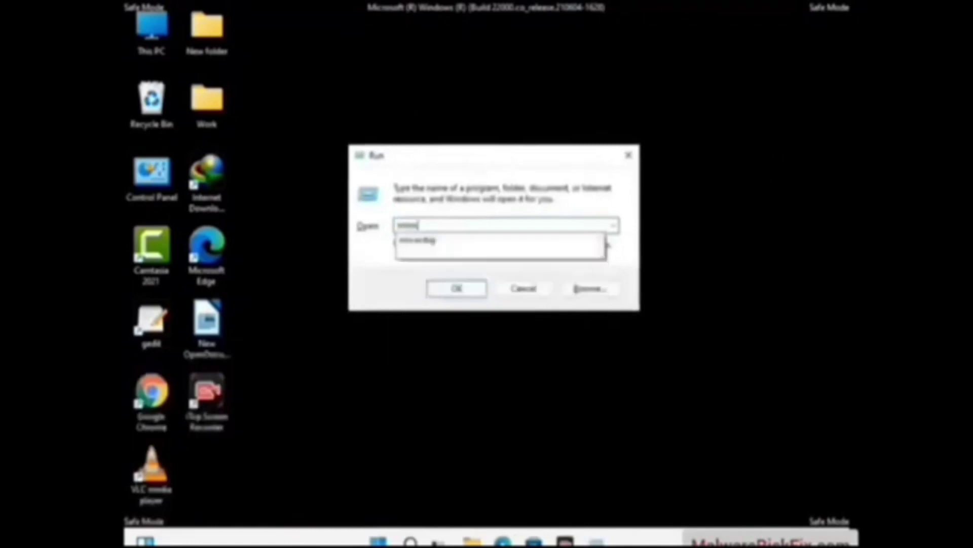
{"action": "type", "text": "fig"}
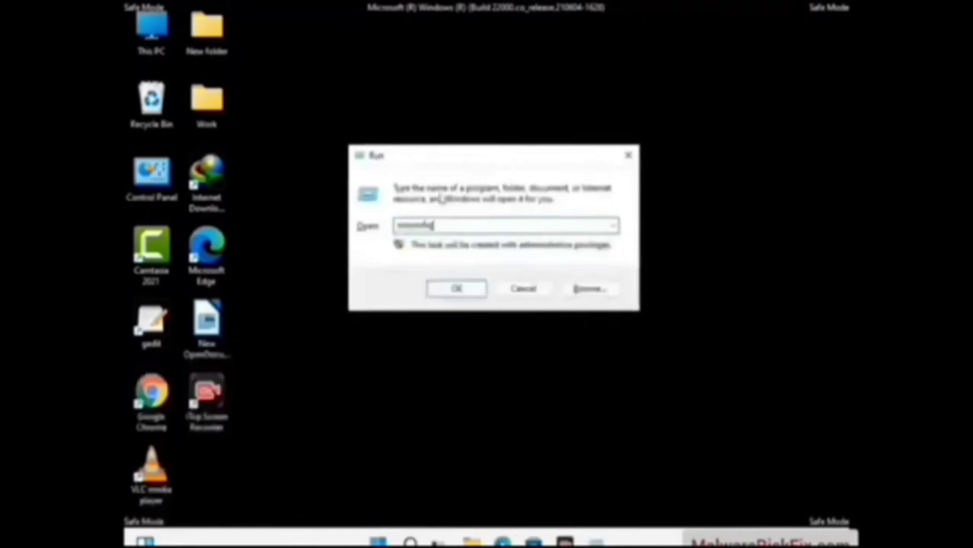
{"action": "left_click", "coordinate": [451, 287]}
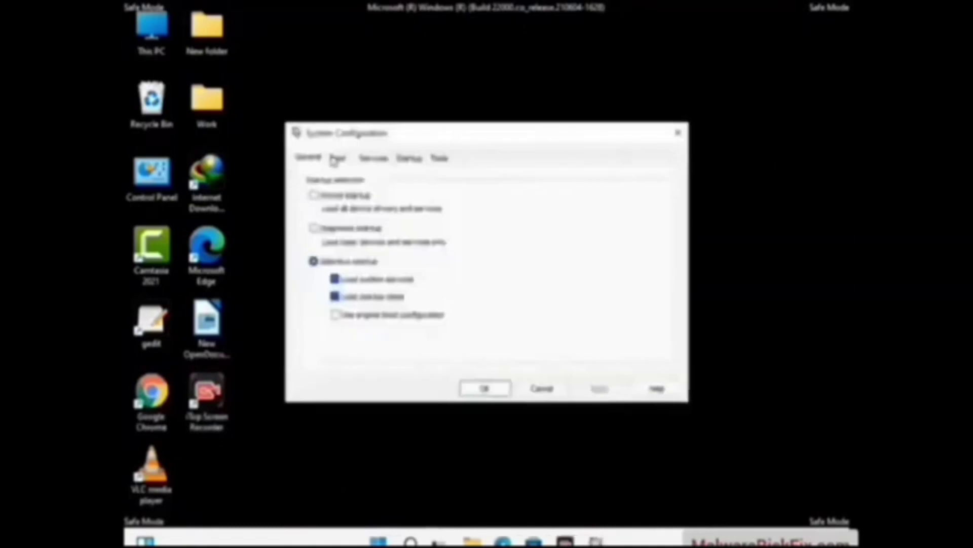
{"action": "left_click", "coordinate": [337, 159]}
{"action": "left_click", "coordinate": [316, 297]}
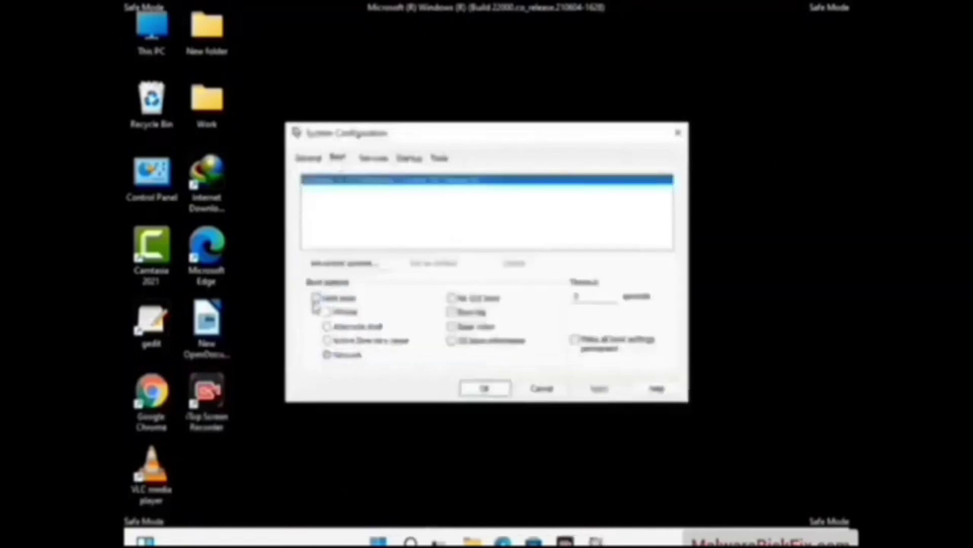